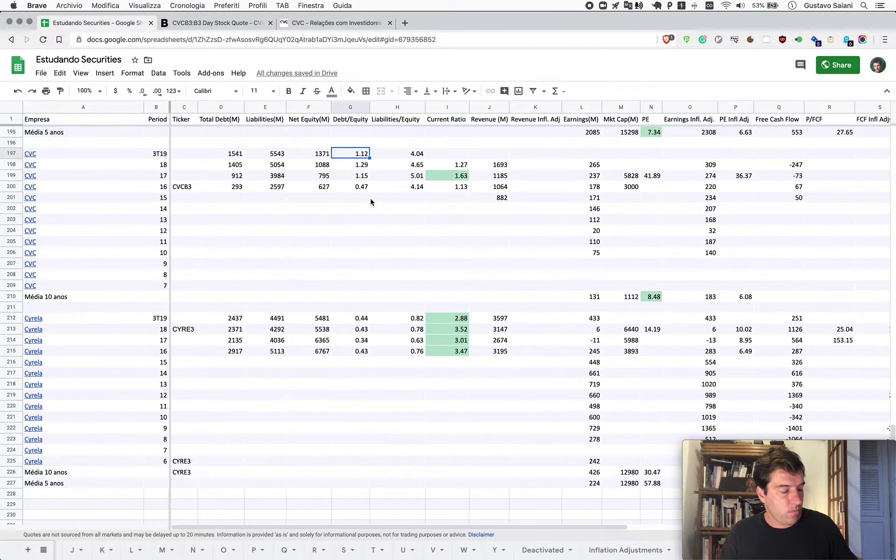
- Switch to the CVC financial statements PDF in Preview and examine the asset and liability balance sheets as of 30/09/2019
key("super+Tab")
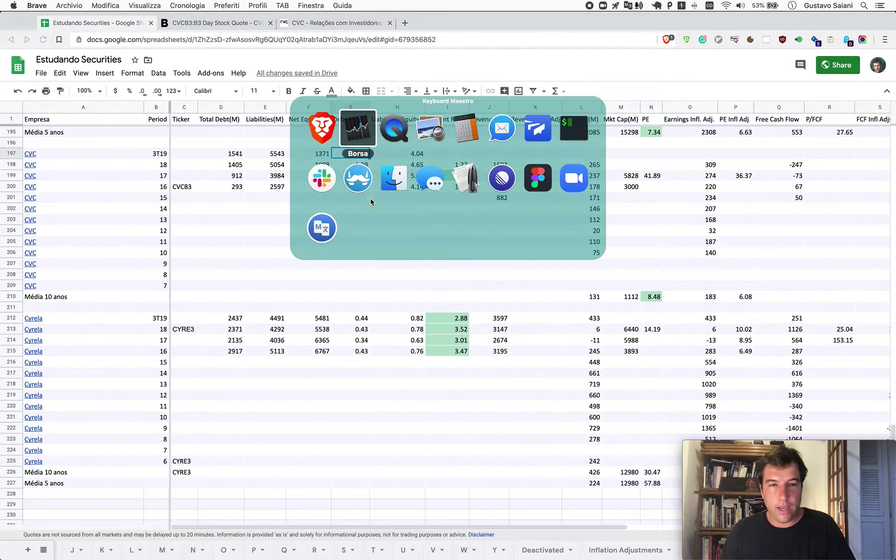
key("super+Tab")
key("super+Tab")
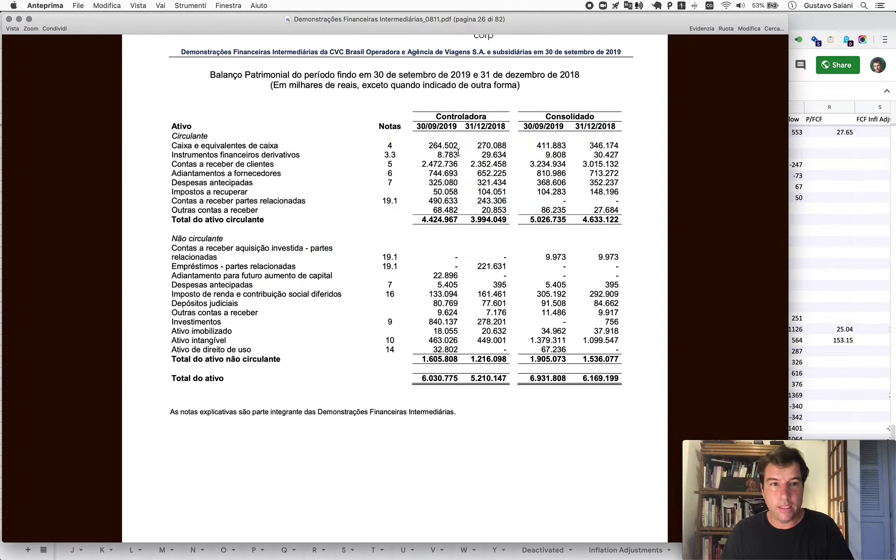
scroll(457, 152, "down", 10)
scroll(458, 152, "down", 10)
scroll(354, 93, "up", 2)
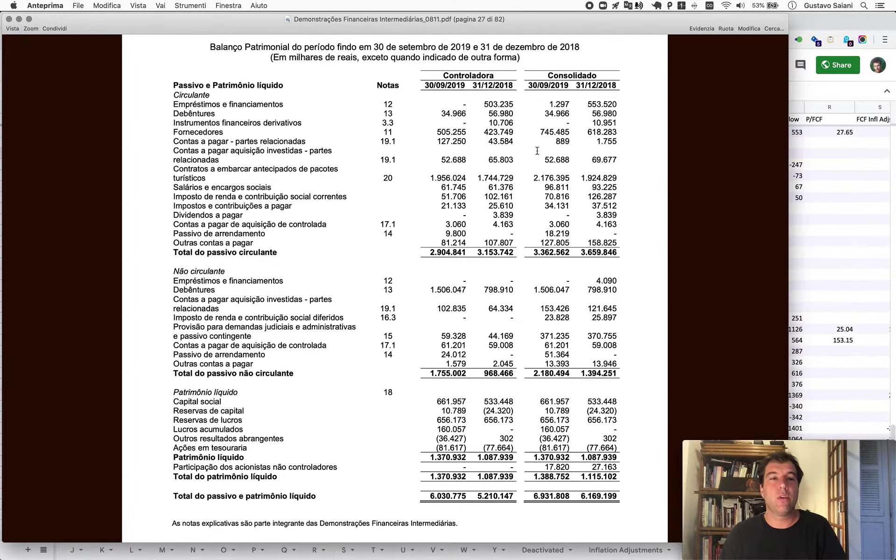
scroll(537, 150, "up", 15)
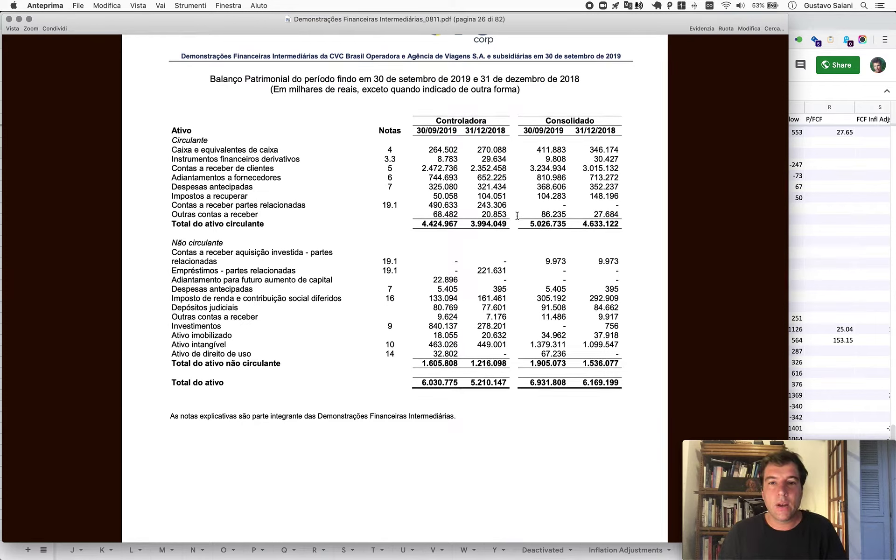
- In Calculator, divide the consolidated 30/09/2019 total current assets of 5027 by the total current liabilities of 3363
key("ctrl+alt+super+space")
key("Right")
key("Right")
key("Right")
key("Return")
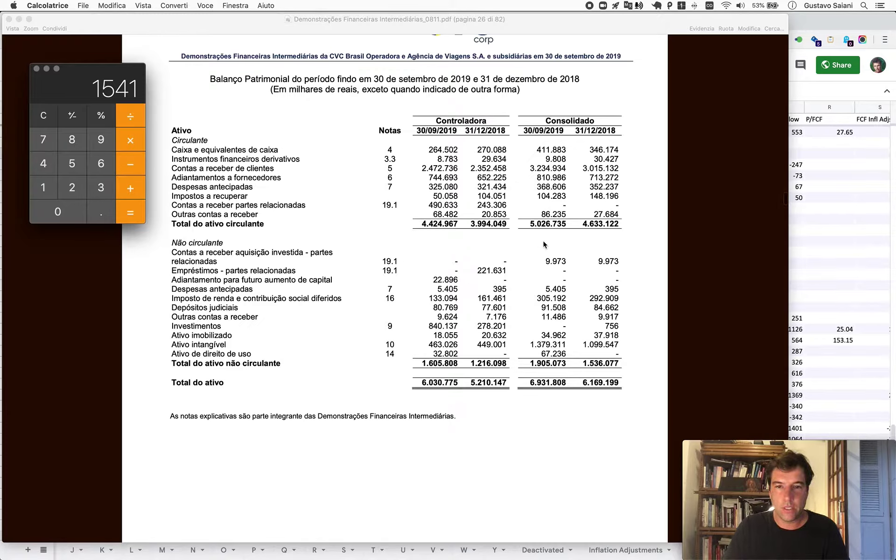
type("50")
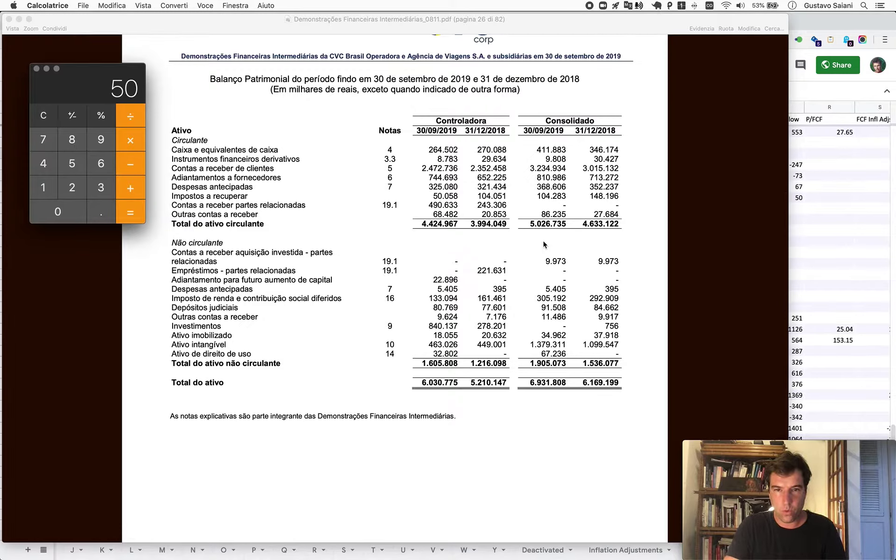
type("27")
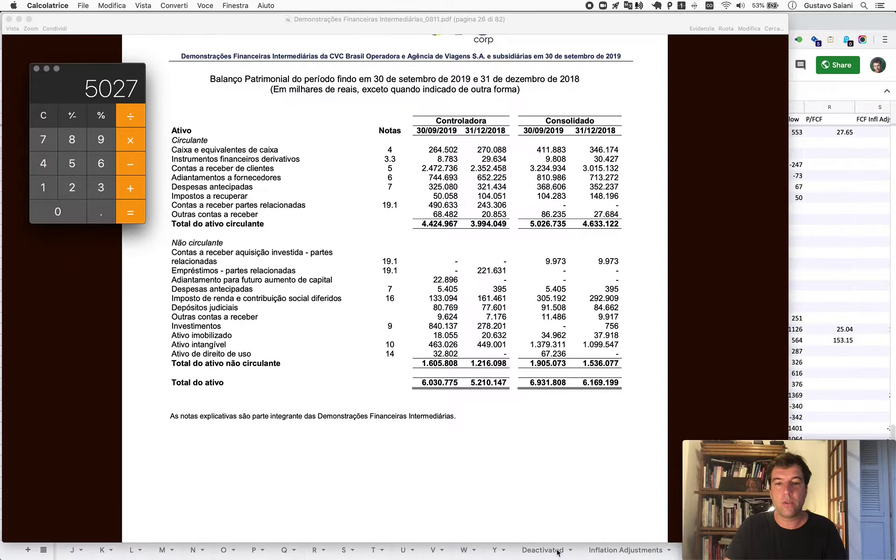
scroll(514, 296, "down", 10)
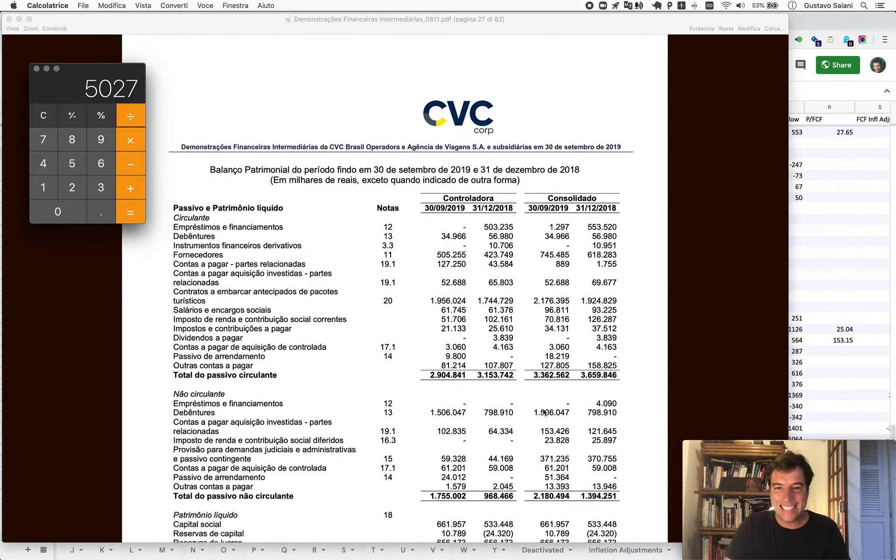
type("/3363")
key("Return")
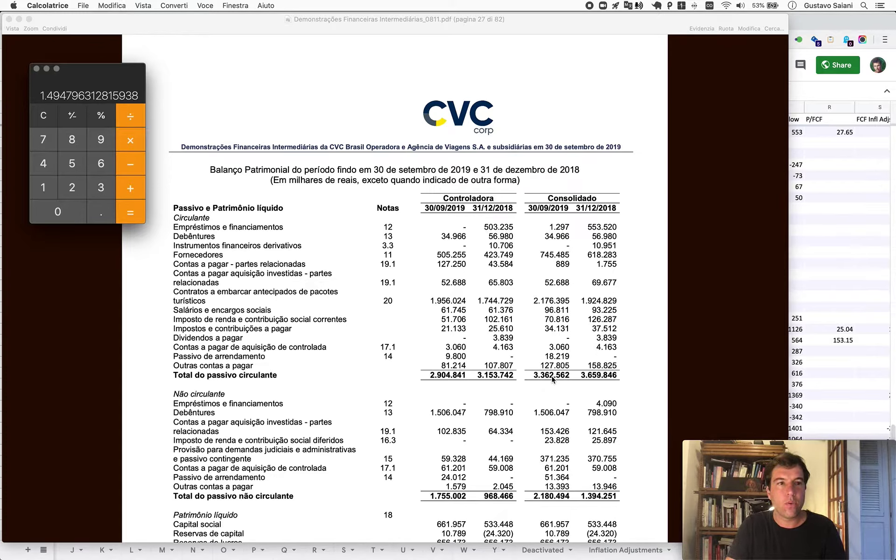
- In the Brave spreadsheet, enter 1.494796312815938 as the Current Ratio of the CVC 3T19 row
key("super+Tab")
key("super+Tab")
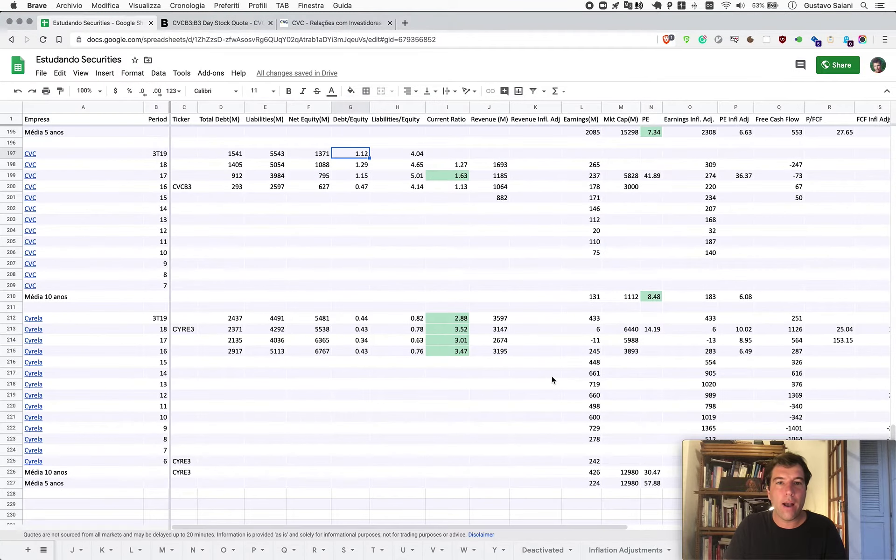
left_click(447, 153)
type("1.494796312815938")
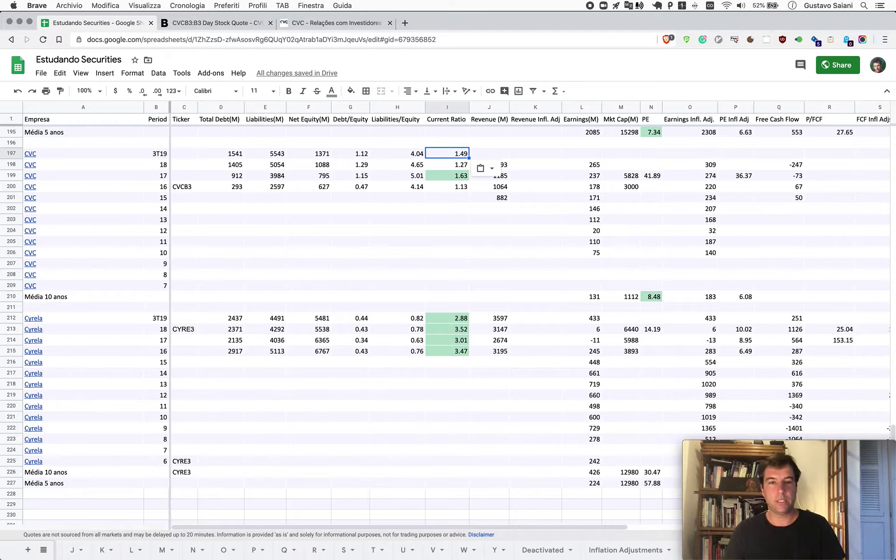
left_click(496, 232)
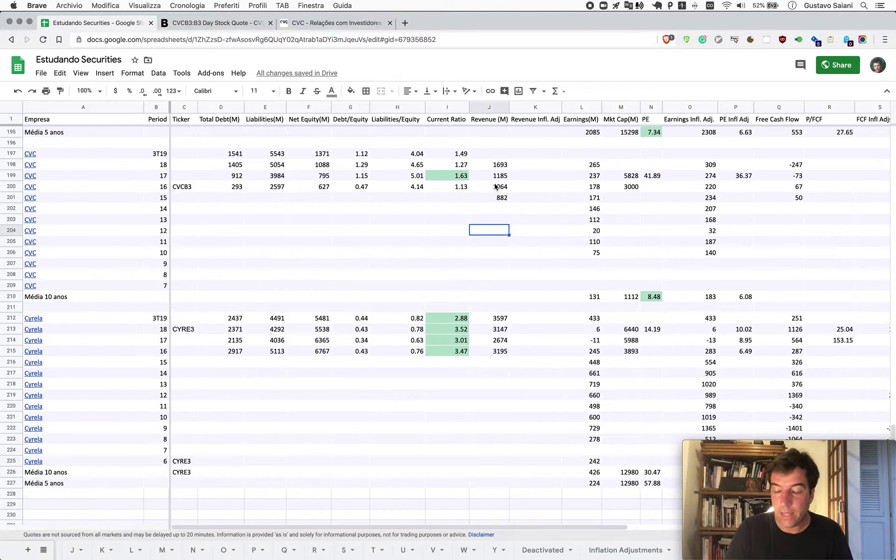
- Search the web in a new tab for "net working capilta em português"
key("super+Tab")
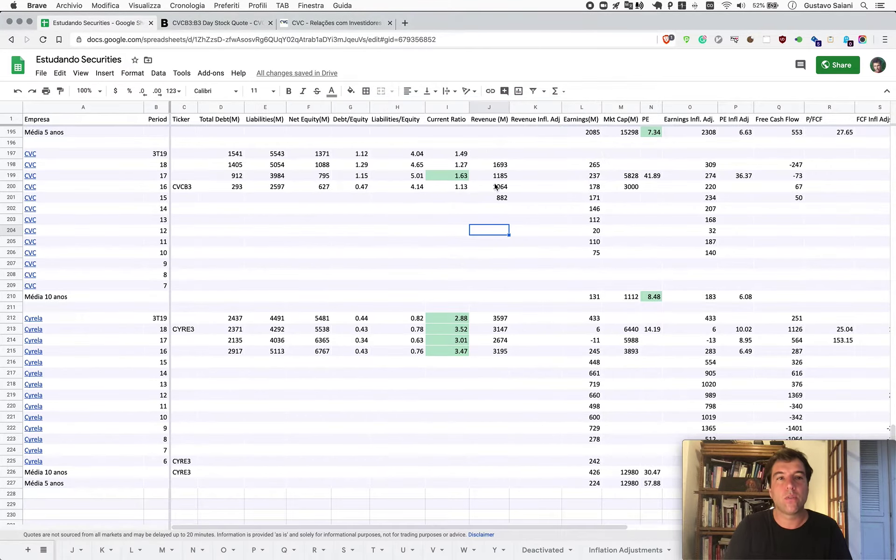
key("super+t")
type("net working ")
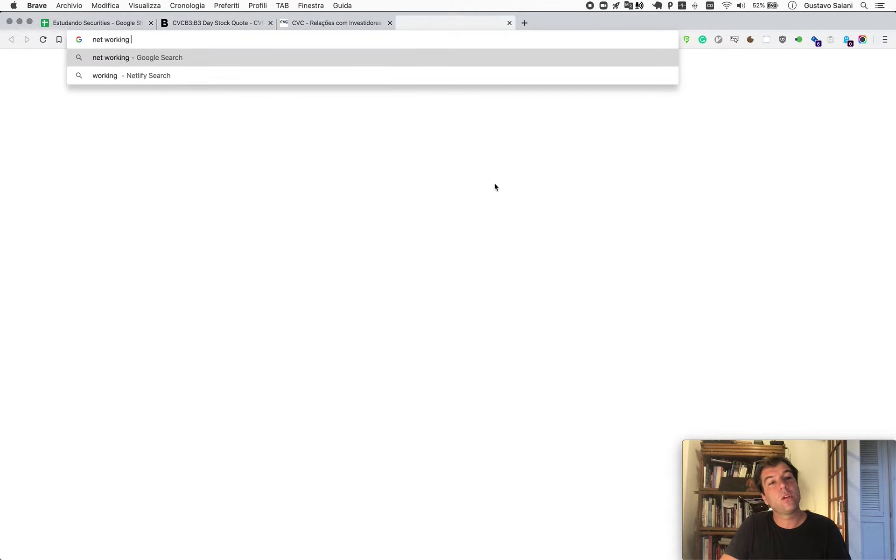
type("capilta em portu")
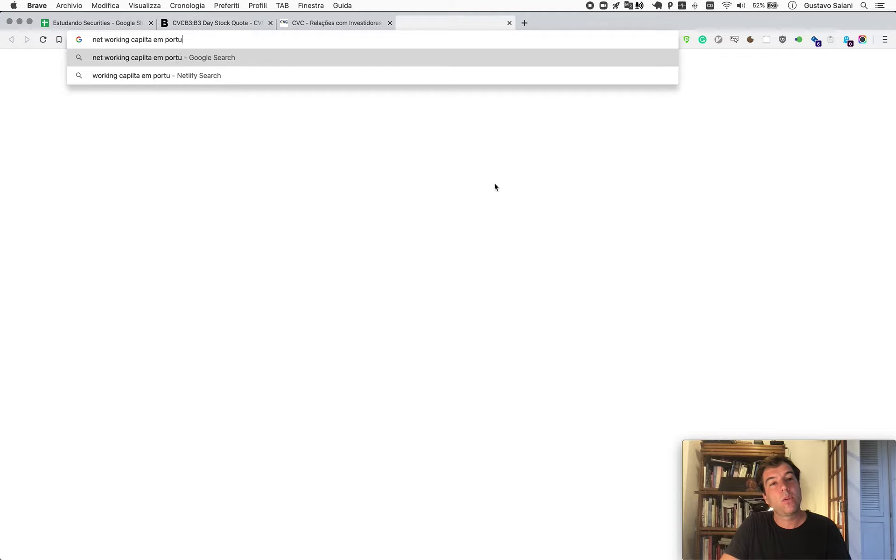
type("guês")
key("Return")
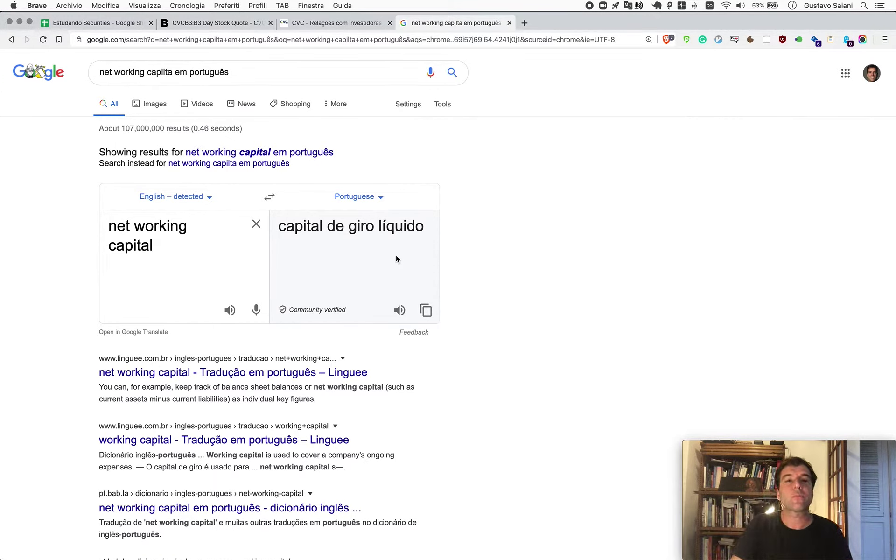
- Using the balance sheet in Preview, calculate net working capital in Calculator by subtracting current liabilities of 3363 from current assets of 5027
key("super+Tab")
key("super+Tab")
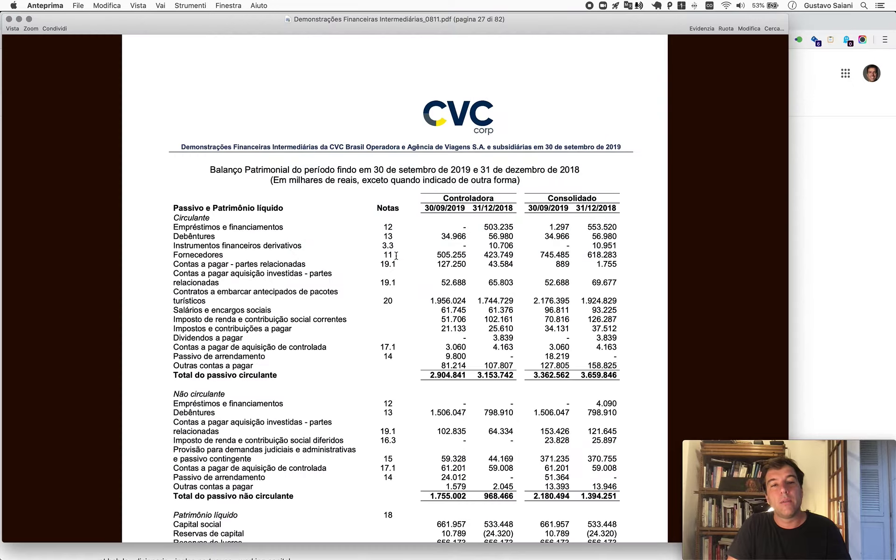
scroll(290, 256, "up", 20)
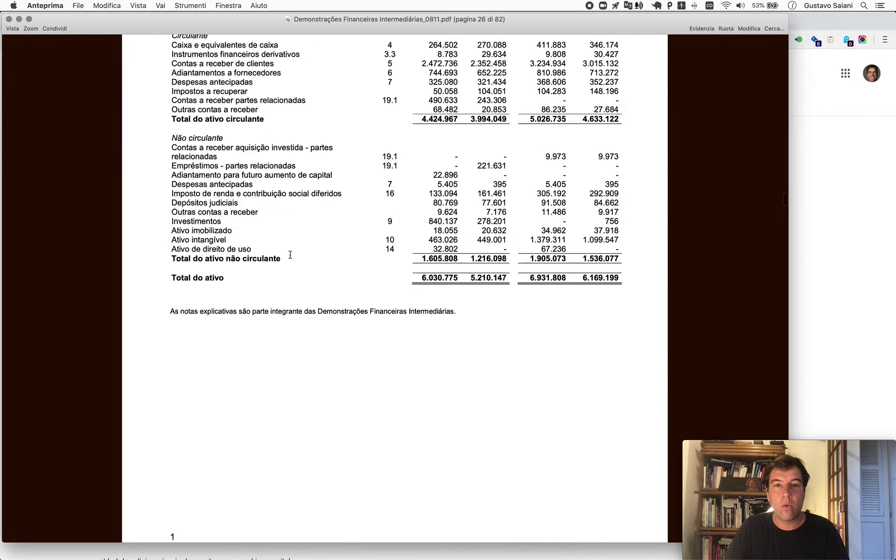
scroll(291, 255, "down", 10)
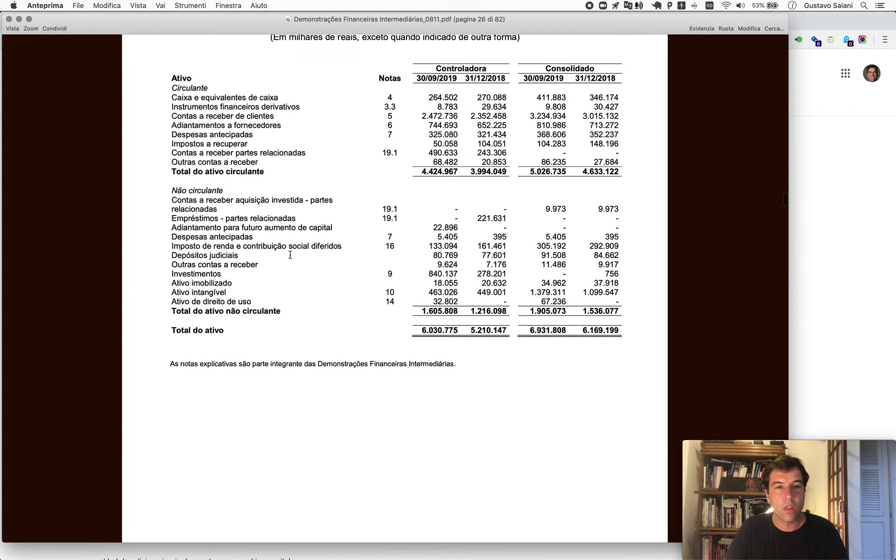
key("super+Tab")
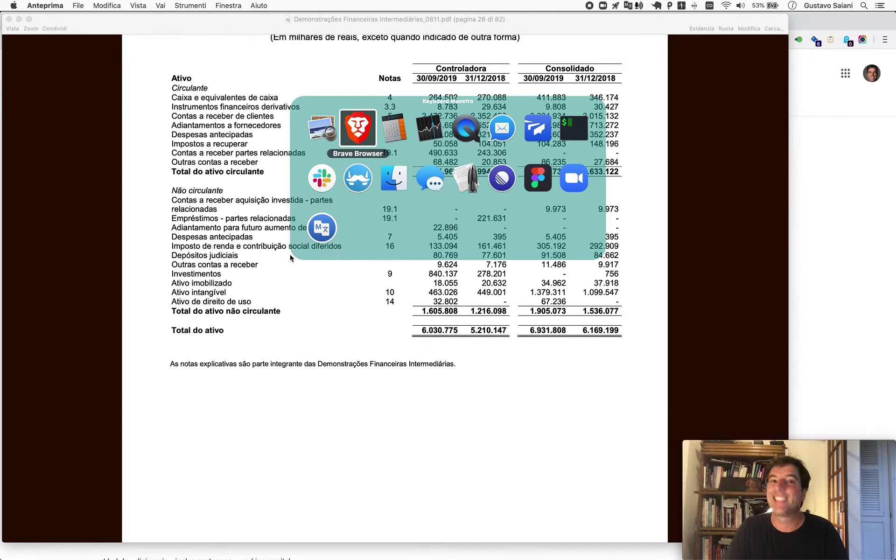
key("super+Tab")
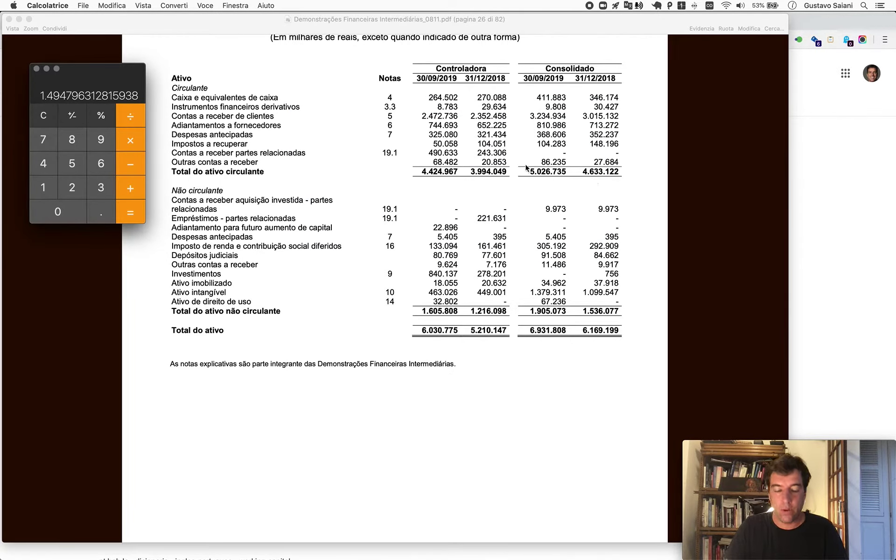
type("5027")
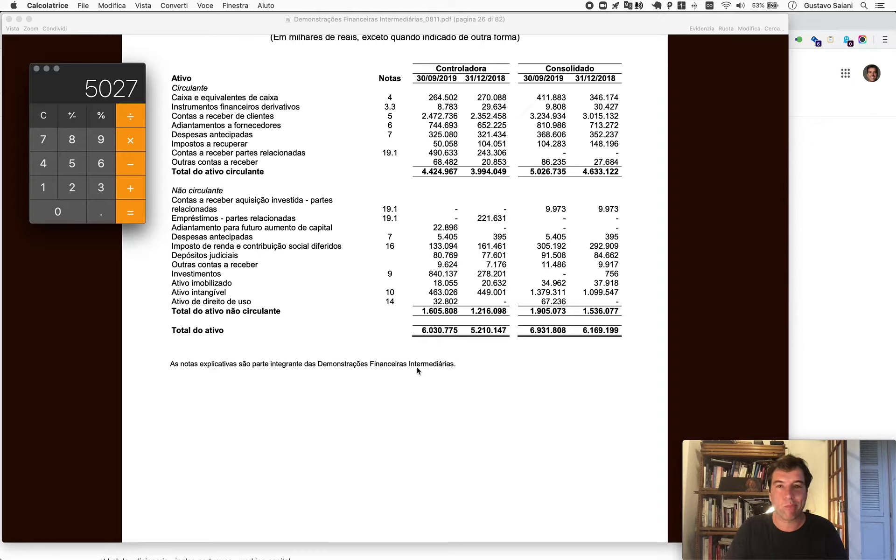
scroll(417, 370, "down", 15)
key("minus")
type("3363")
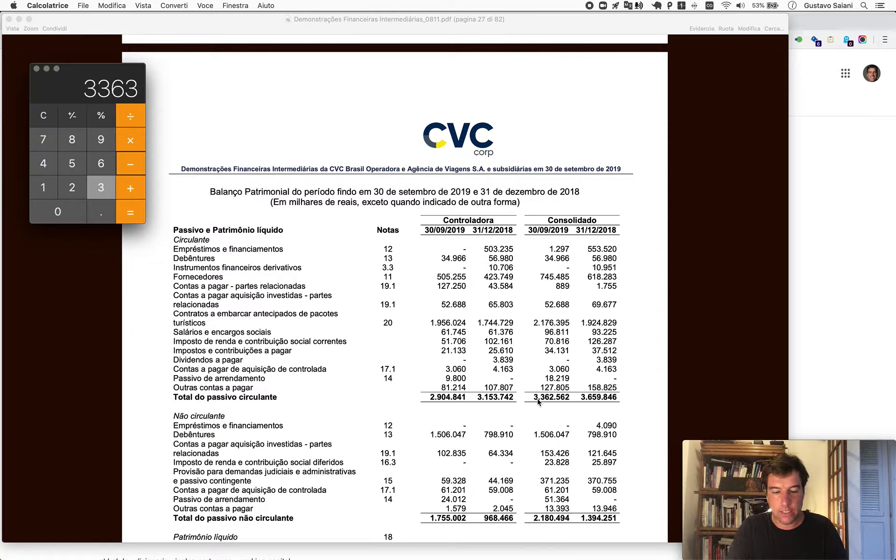
key("Return")
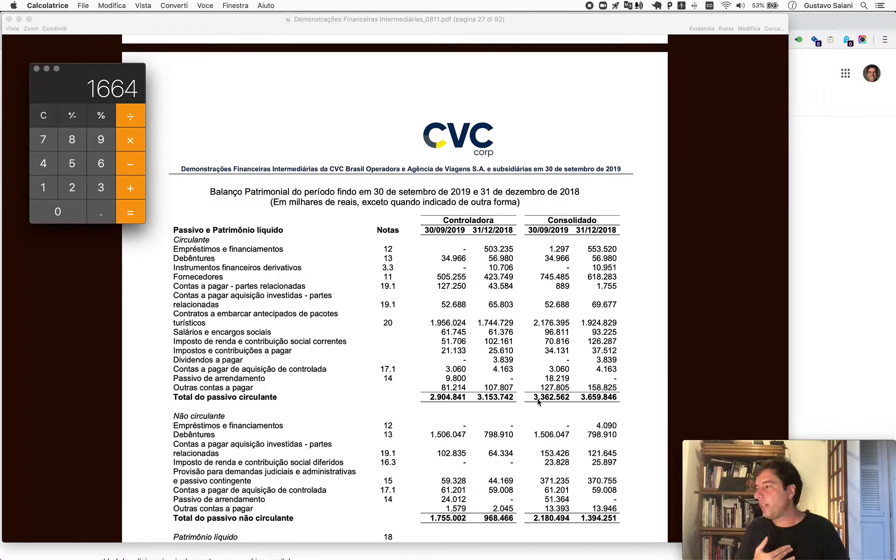
- Switch back to the Estudando Securities spreadsheet in Brave and review the Current Ratio and Revenue columns of the CVC rows
key("super+Tab")
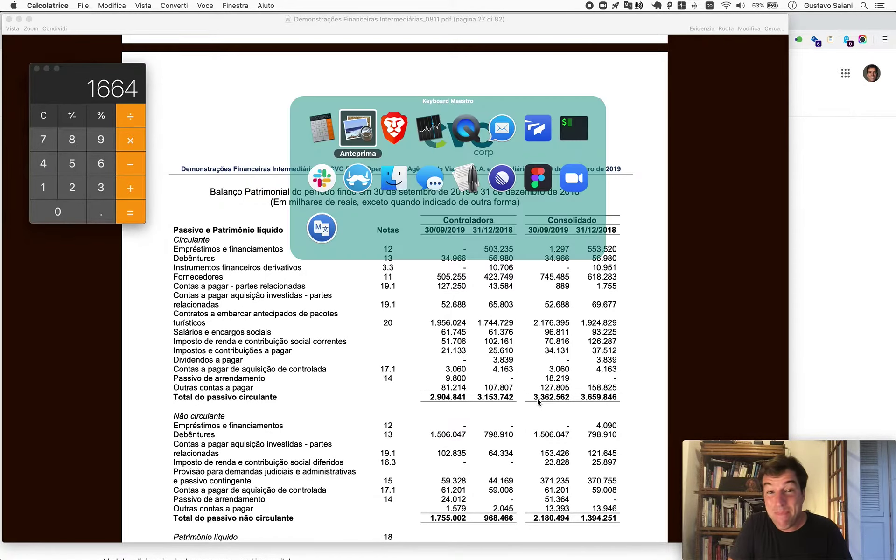
key("super+Tab")
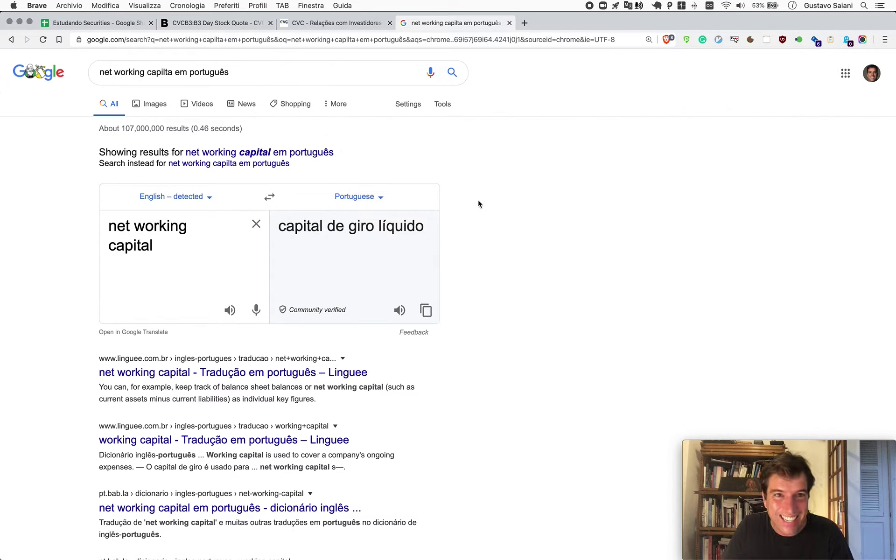
key("super+1")
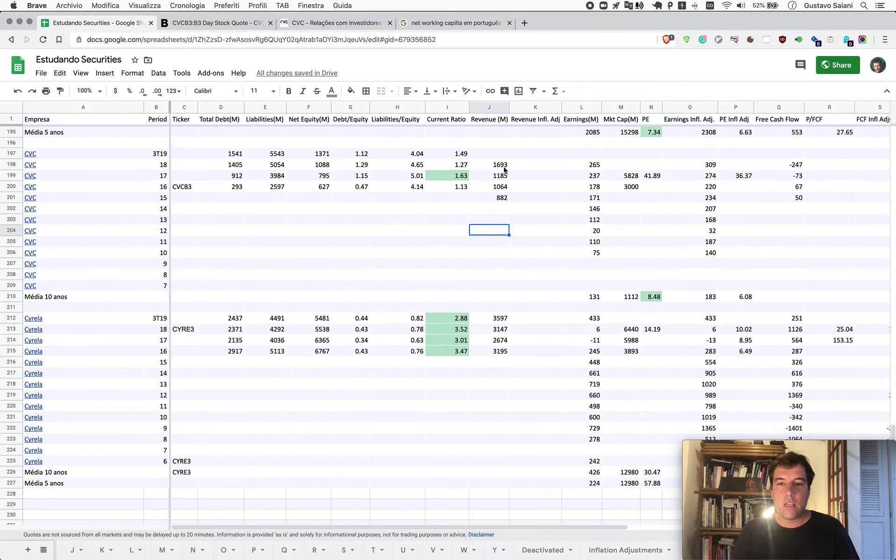
key("super+Tab")
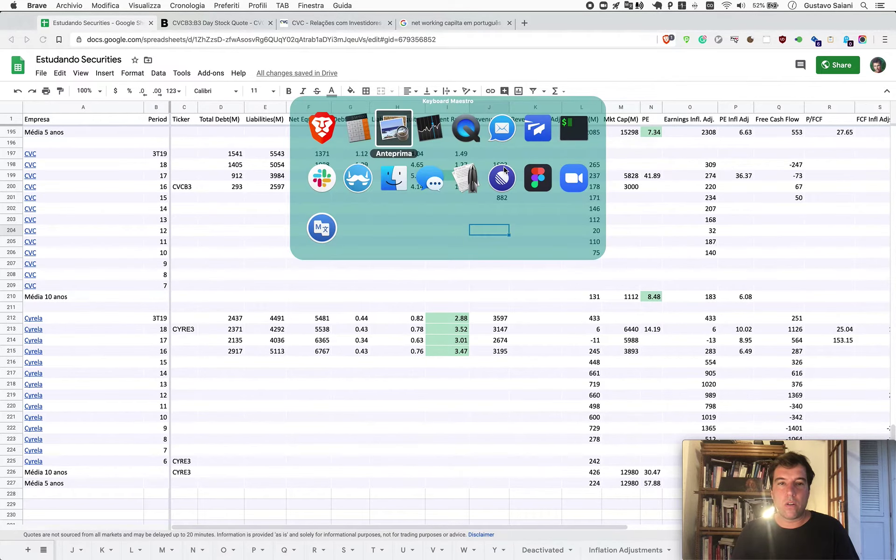
key("Escape")
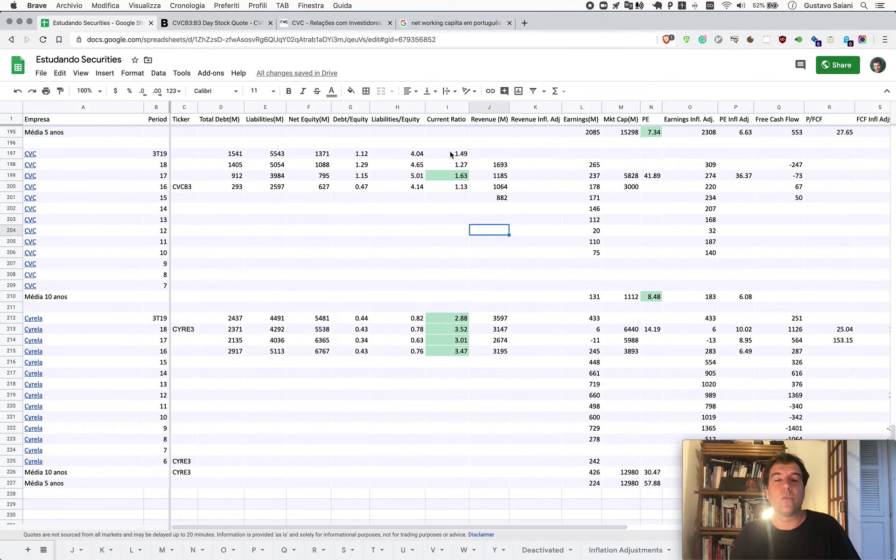
- Find the consolidated nine-month 2019 net revenue in the Preview PDF and annualise it in Calculator as 1403 / 3 × 4
key("super+Tab")
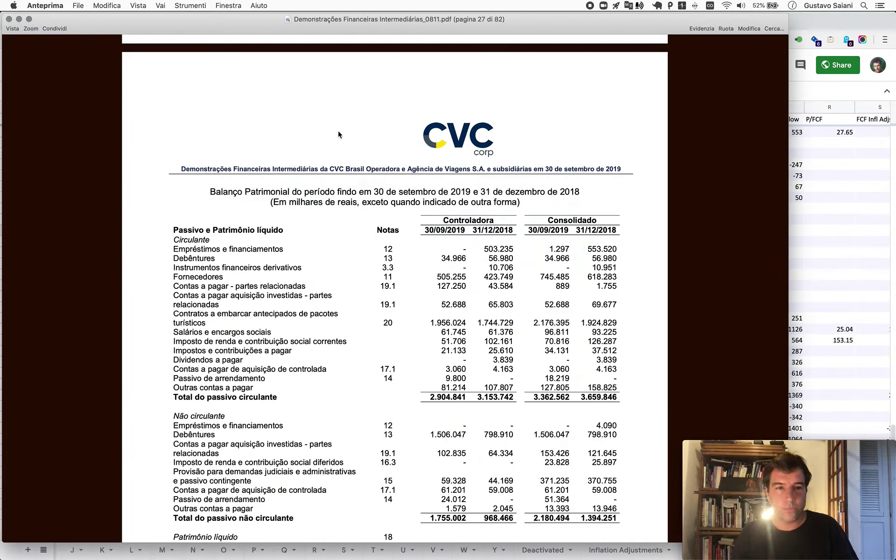
scroll(338, 441, "down", 20)
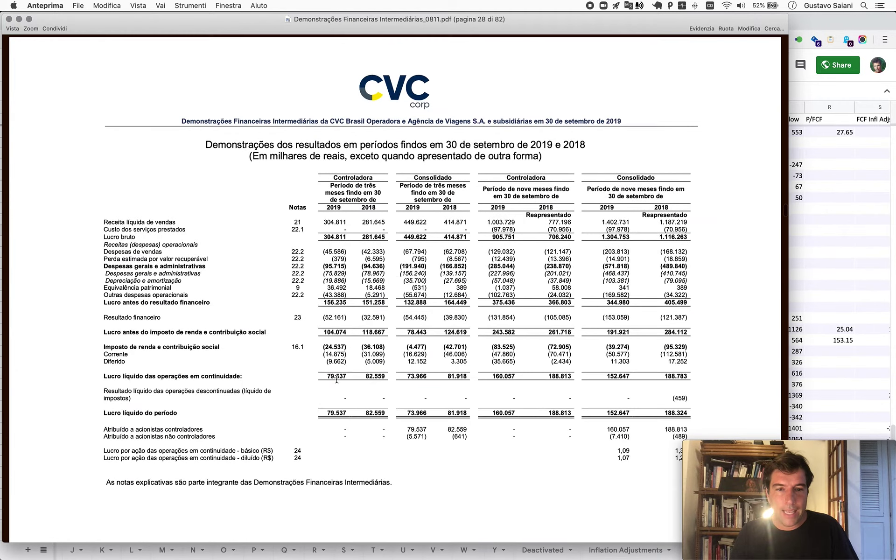
scroll(336, 380, "up", 2)
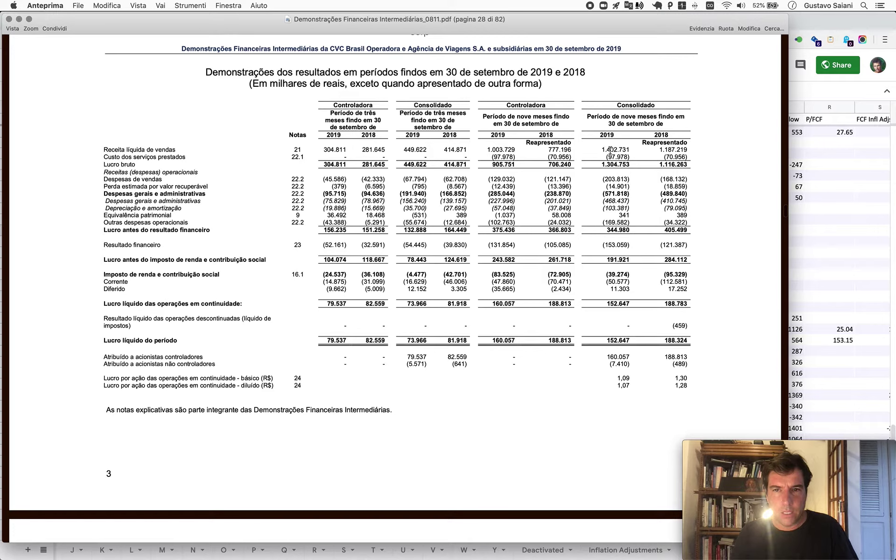
key("ctrl+alt+super+space")
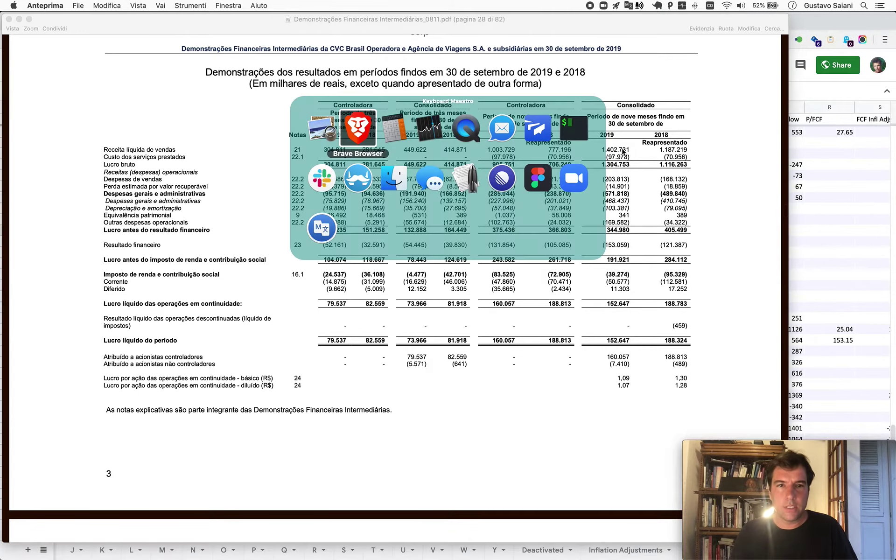
key("c")
key("Escape")
type("1403")
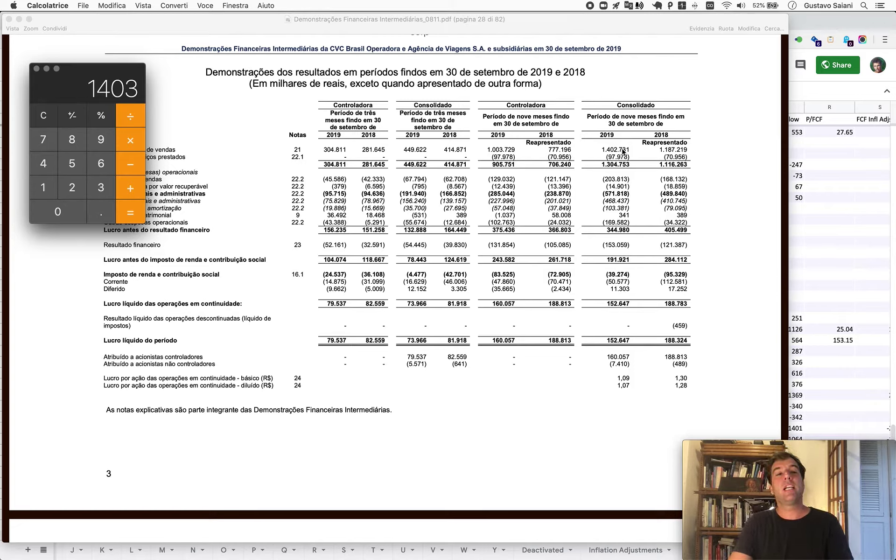
type("3*4")
key("Return")
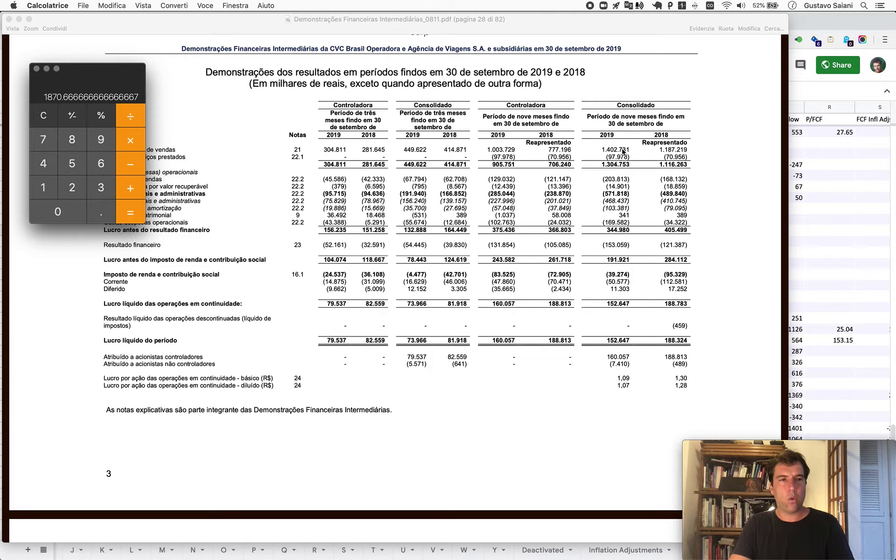
- Switch back to the spreadsheet in Brave and enter 1871 as the CVC 3T19 revenue
key("super+Tab")
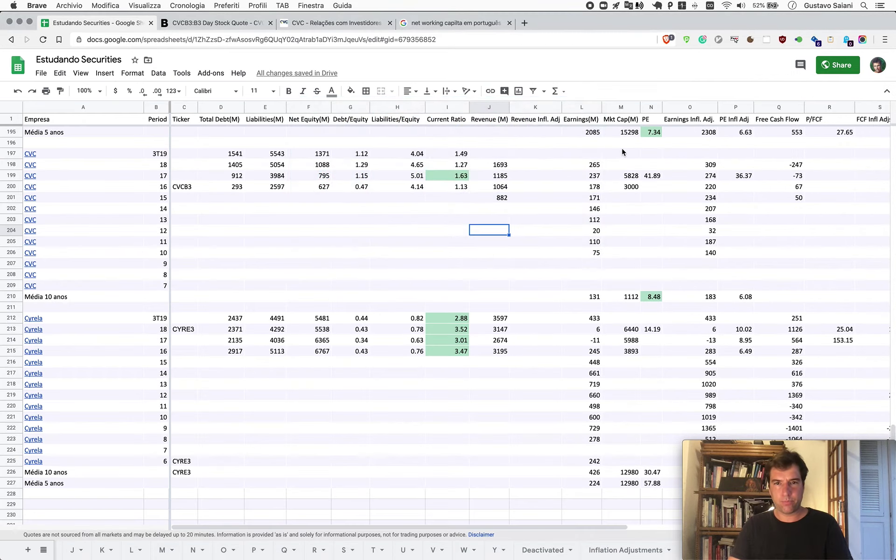
key("Up")
key("Up")
key("Up")
key("Up")
key("Up")
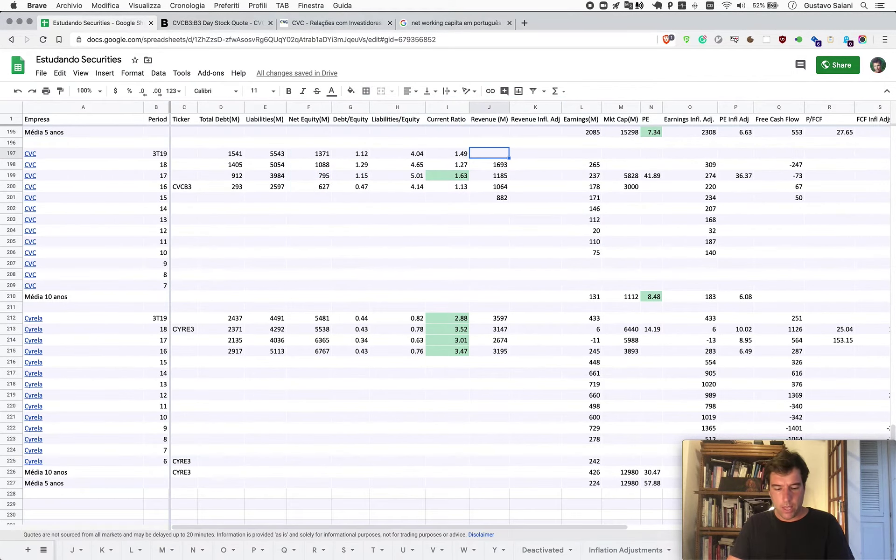
type("1871")
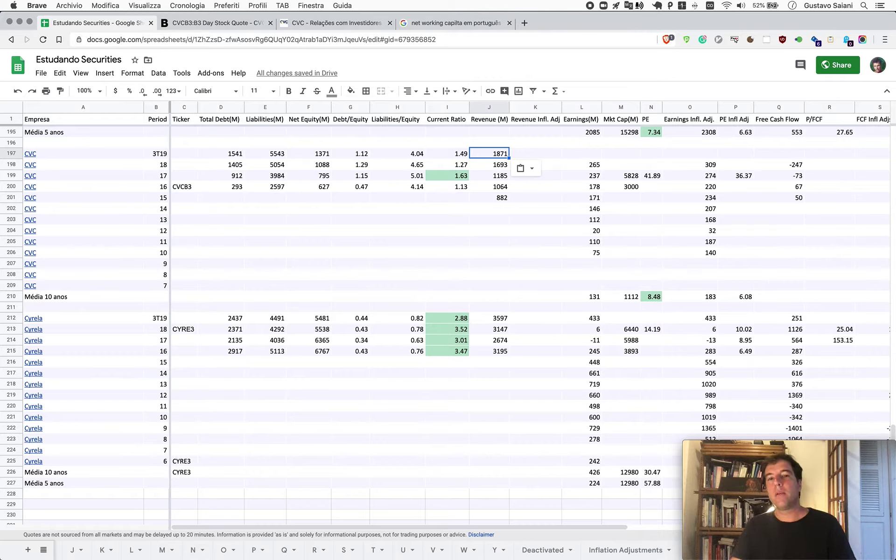
- Compare the Revenue values of the CVC rows from 3T19 down to the earliest filled year
key("Down")
key("Down")
key("Down")
key("Down")
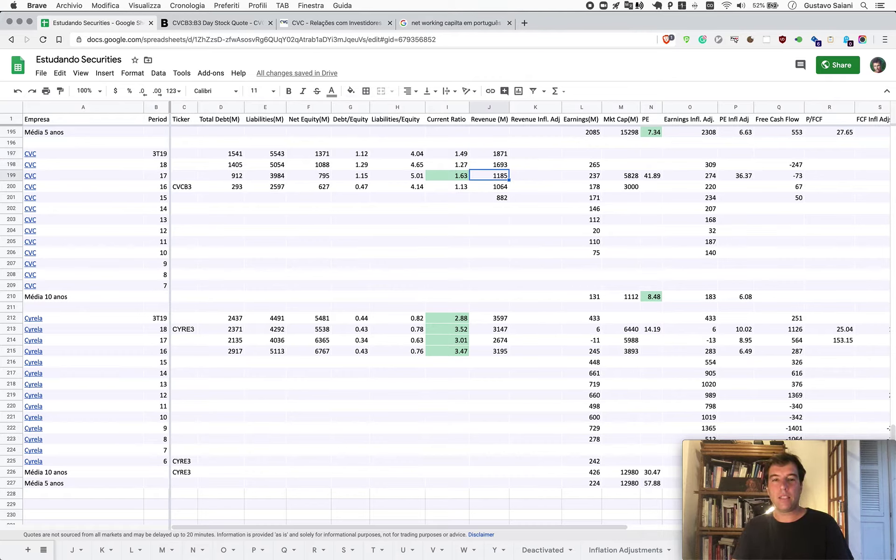
key("Up")
key("Up")
key("Up")
key("Up")
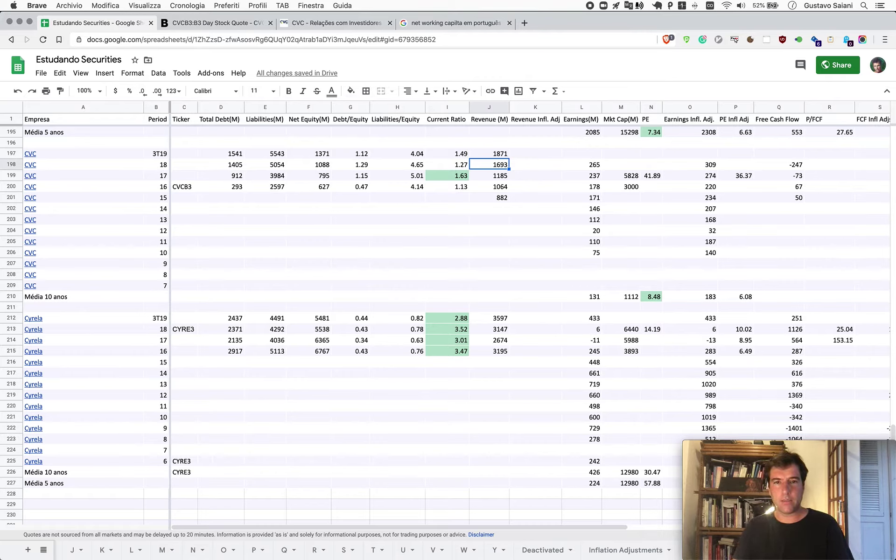
key("Down")
key("Down")
key("Down")
key("Down")
key("Up")
key("Up")
key("Up")
key("Up")
- Find the consolidated nine-month 2019 net profit in the Preview PDF, annualise it in Calculator as 152 / 0.75 and copy the result
left_click(535, 153)
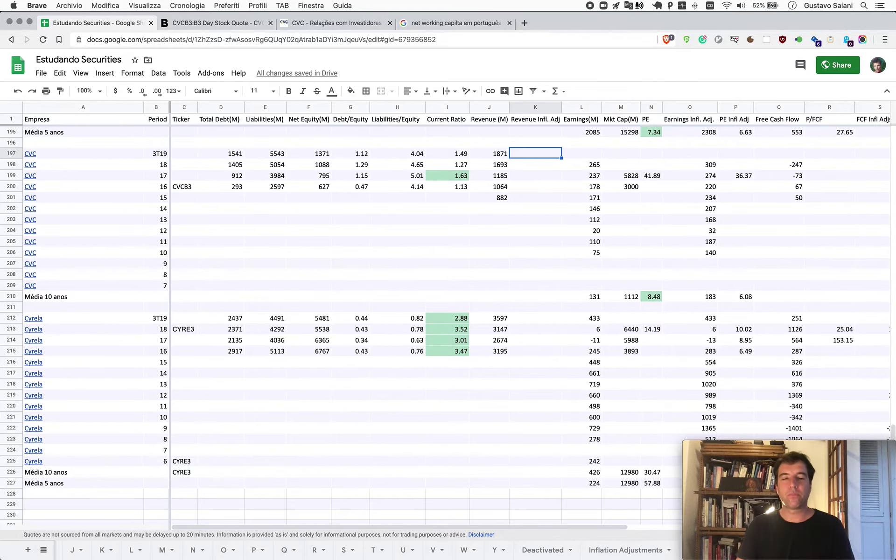
left_click(582, 153)
key("super+Tab")
key("super+Tab")
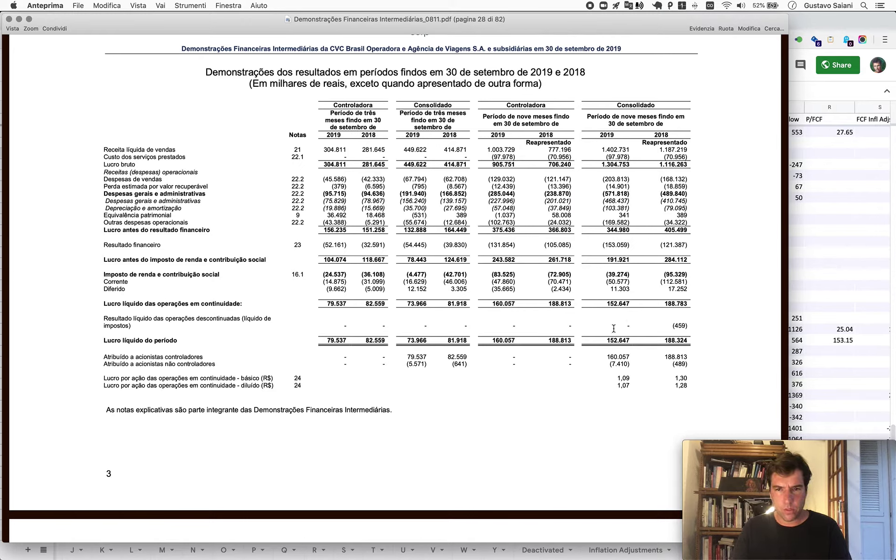
key("super+Tab")
key("super+Tab")
type("152")
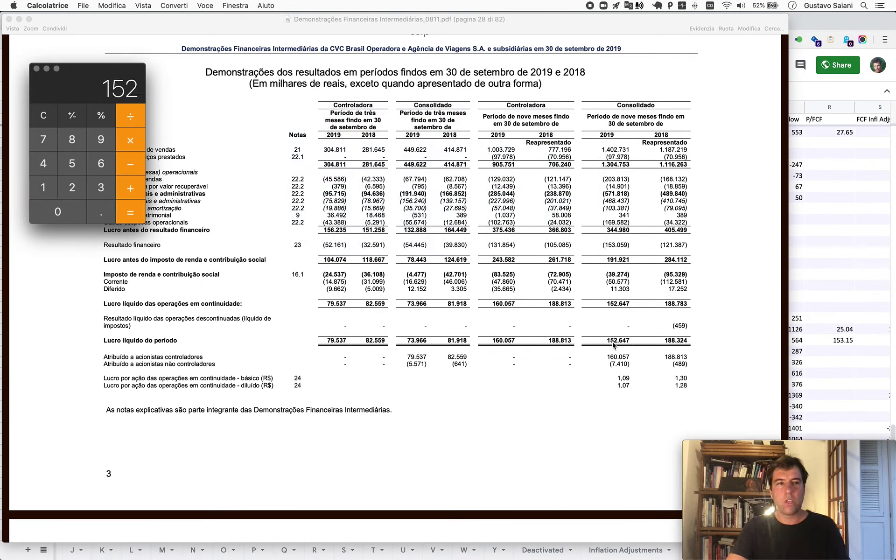
type("/0.75")
key("Return")
key("super+c")
- Paste the annualised profit of 203 into the CVC 3T19 Earnings and Earnings Infl. Adj. cells of the spreadsheet in Brave
key("super+Tab")
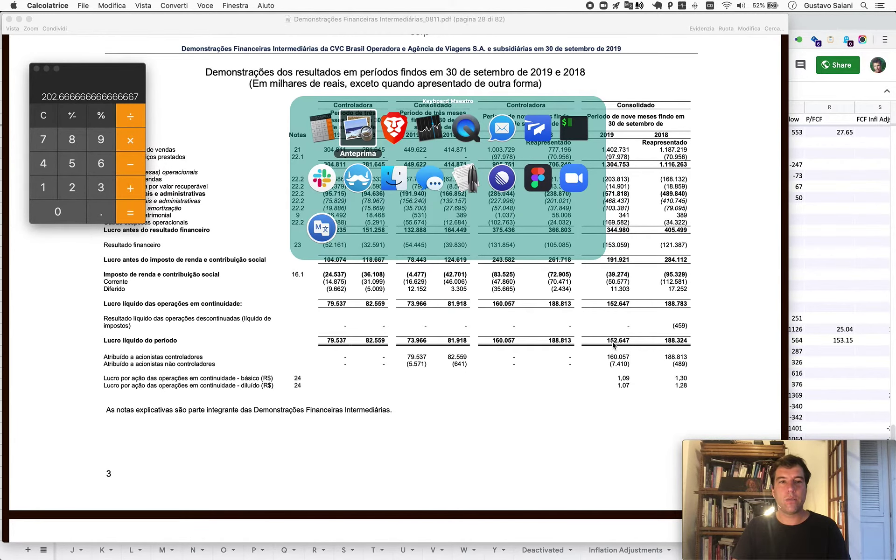
key("super+Tab")
key("super+v")
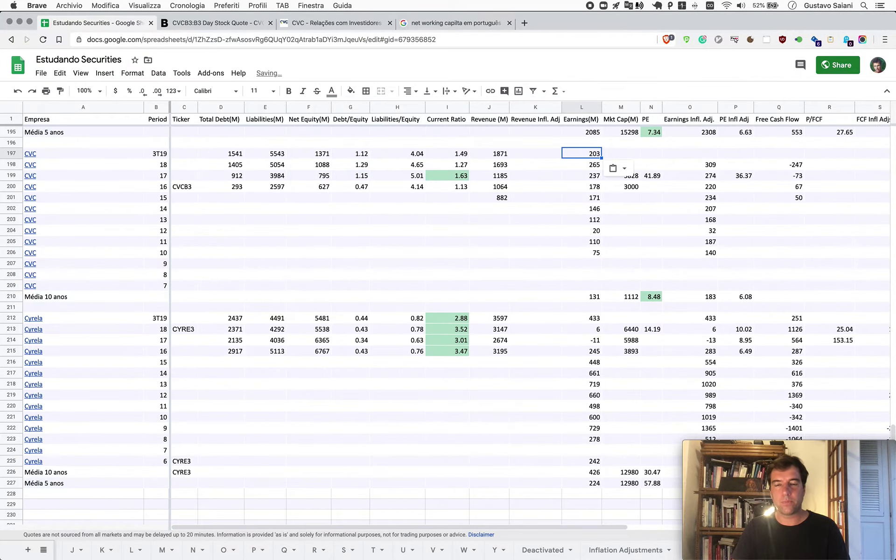
key("Right")
key("Right")
key("Right")
key("super+v")
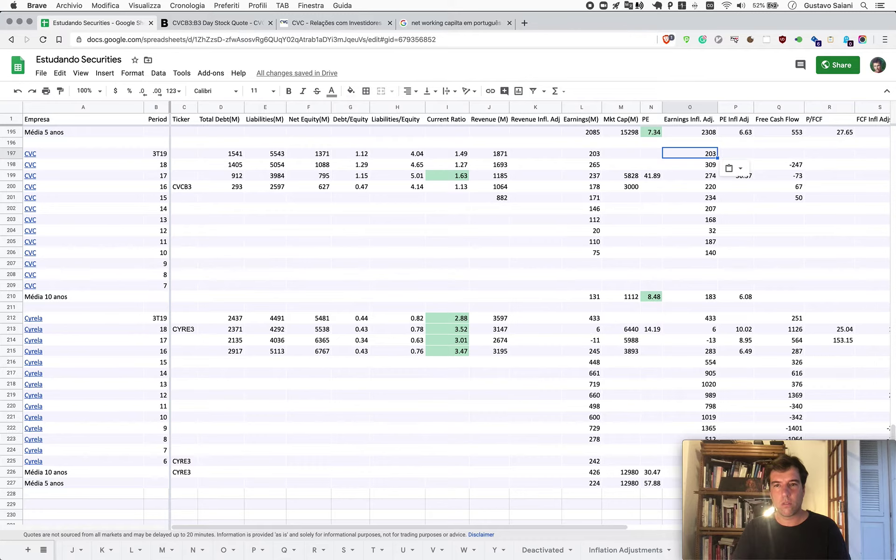
- Recalculate the inflation-adjusted earnings for CVC 18 and copy that cell down over the CVC rows for years 17 to 10
left_click(690, 164)
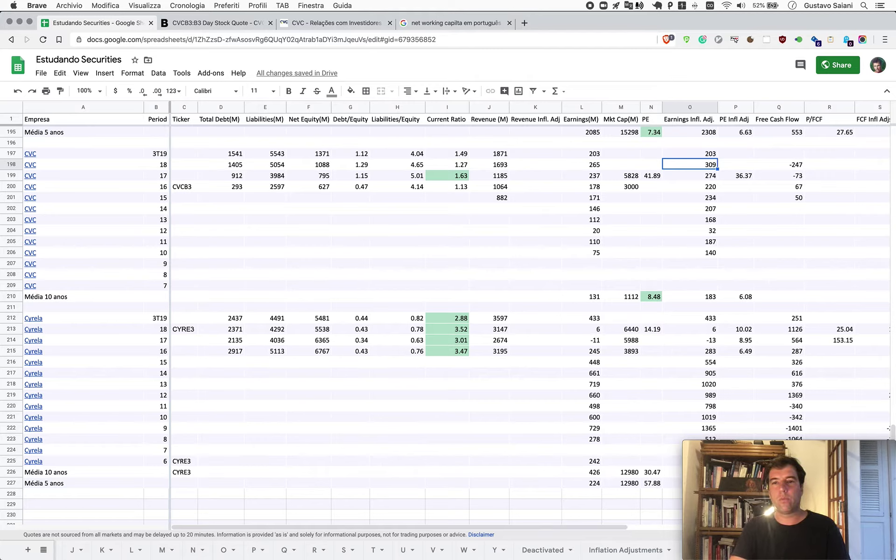
key("Return")
key("Return")
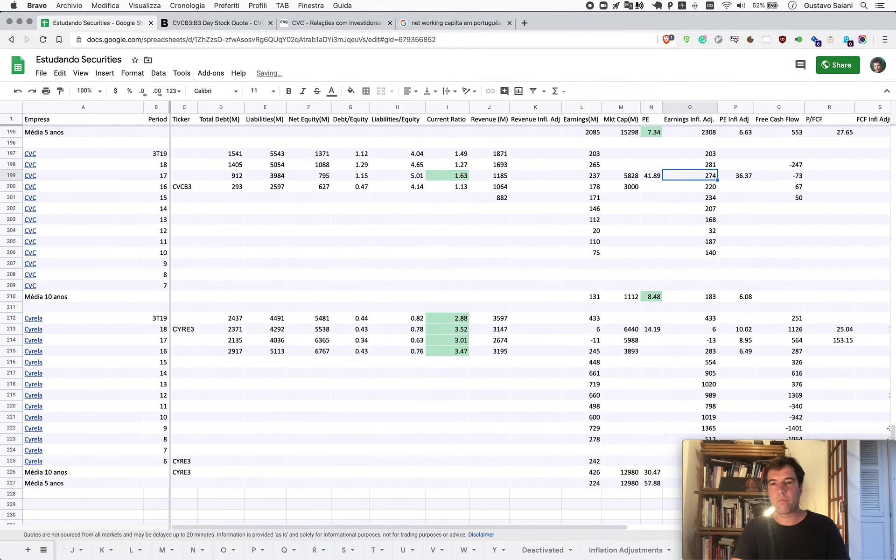
key("Up")
key("super+c")
key("Down")
key("shift+Down")
key("shift+Down")
key("shift+Down")
key("shift+Down")
key("shift+Down")
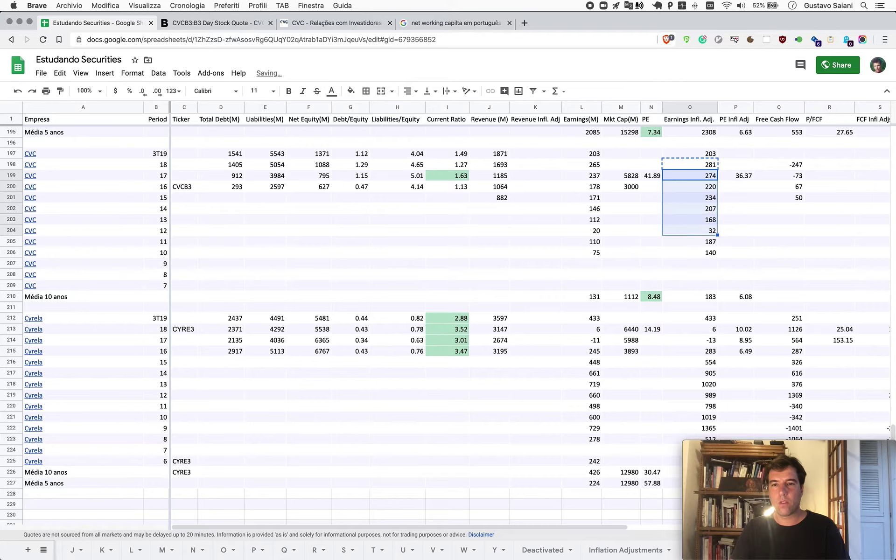
key("shift+Down")
key("shift+Down")
key("super+v")
- Review the recalculated inflation-adjusted earnings down the CVC rows
key("Down")
key("Down")
key("Down")
key("Down")
key("Down")
key("Down")
key("Down")
key("Down")
key("Down")
key("Down")
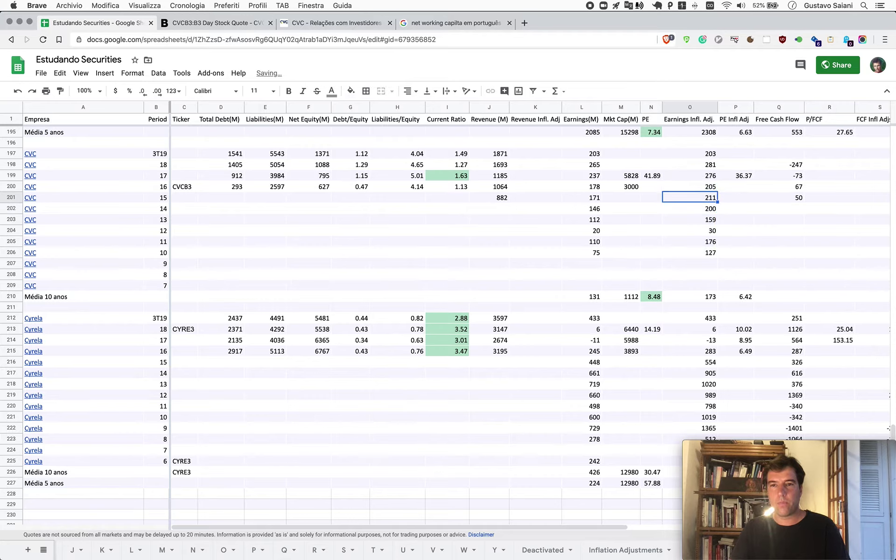
key("Down")
key("Up")
key("Up")
key("Up")
key("Up")
key("Up")
key("Up")
key("Up")
key("Up")
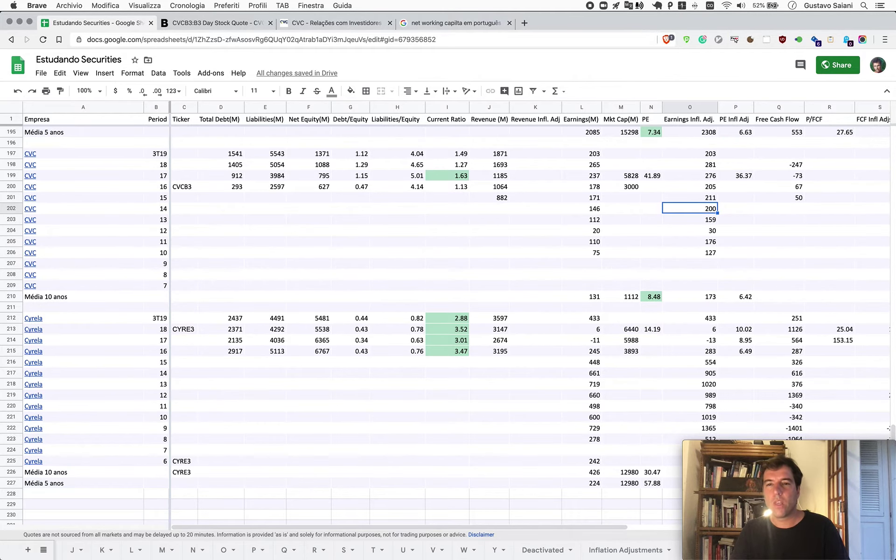
key("Up")
- Locate the consolidated nine-month 2019 operating and investing cash flows in the cash flow statement of the Preview PDF
key("Right")
key("Right")
key("Right")
key("Right")
key("Right")
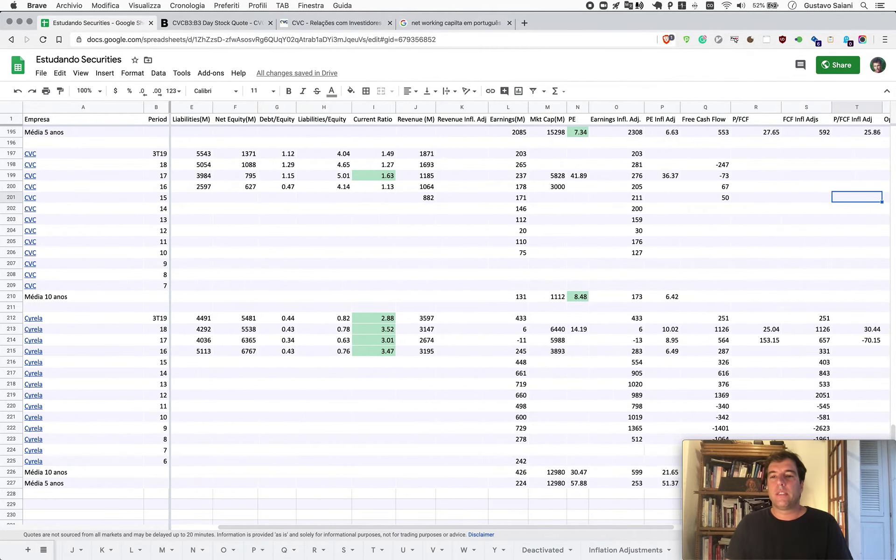
key("super+Tab")
key("super+Tab")
scroll(326, 349, "down", 15)
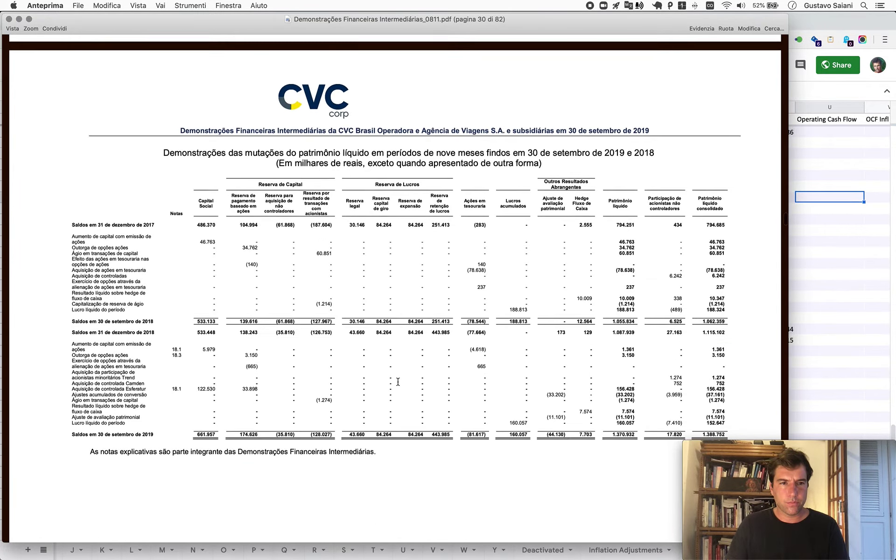
scroll(398, 382, "down", 10)
scroll(397, 382, "down", 4)
scroll(398, 382, "down", 1)
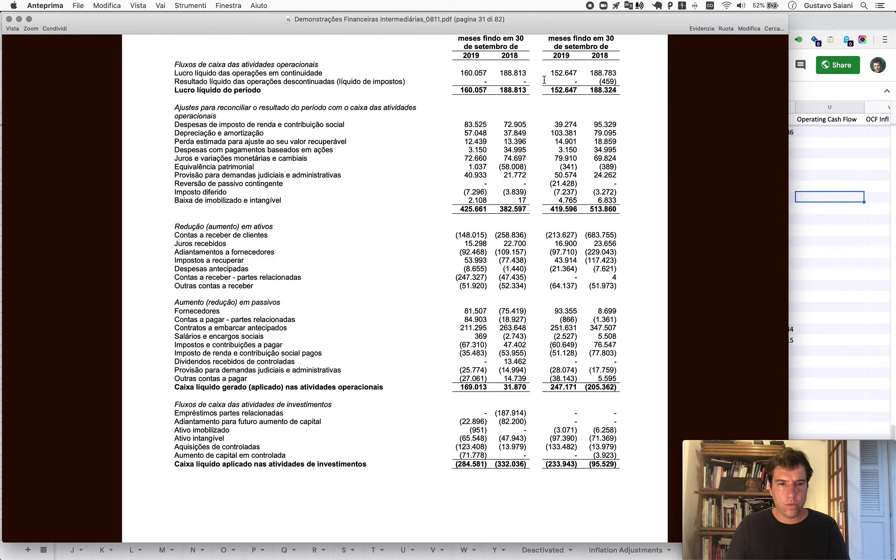
scroll(544, 309, "down", 5)
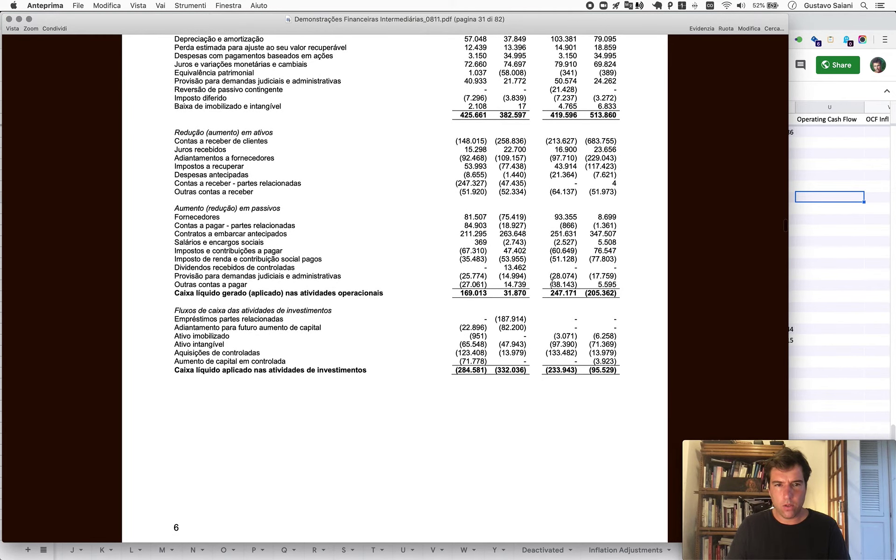
- Calculate the free cash flow in Calculator as 247 − 234 and annualise it by dividing by 3 and multiplying by 4
key("super+Tab")
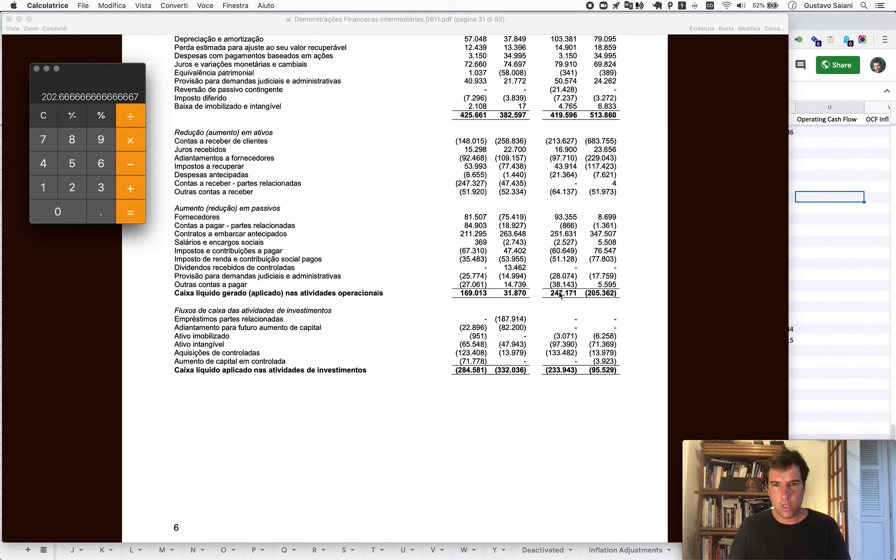
type("247")
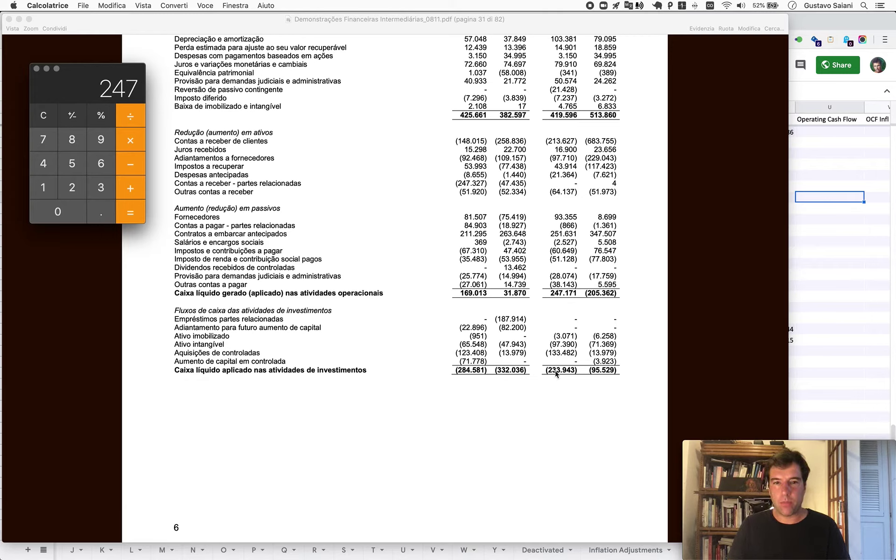
key("minus")
type("234")
key("Return")
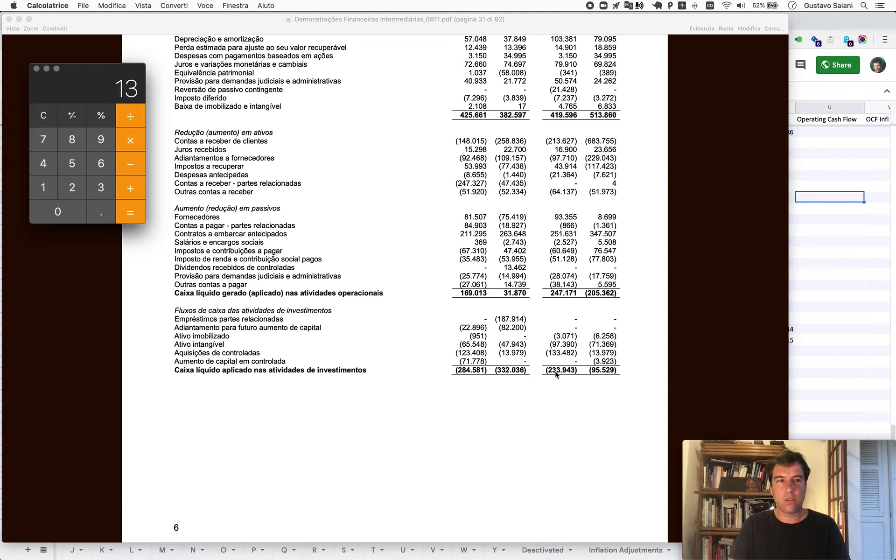
key("slash")
type("3")
key("asterisk")
type("4")
key("Return")
- Switch back to the spreadsheet in Brave and paste the annualised 17 into the CVC 3T19 Free Cash Flow cell
key("super+Tab")
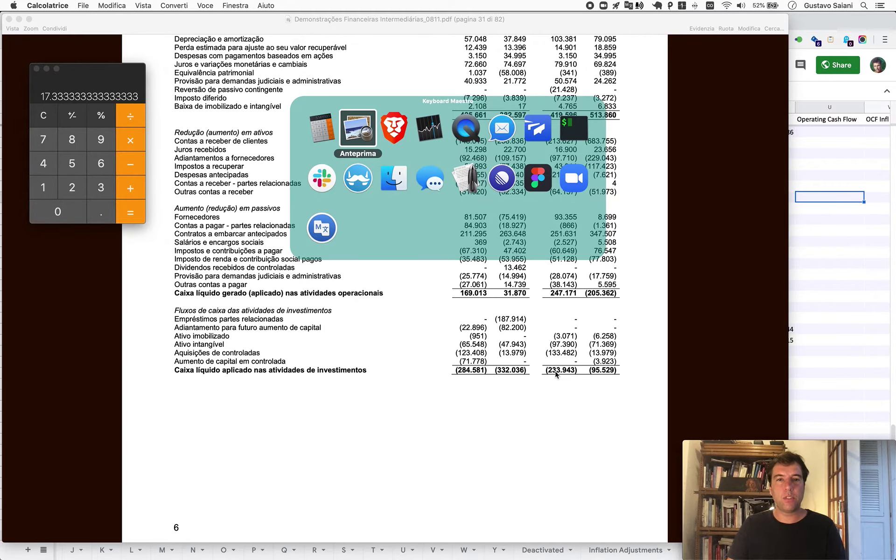
key("super+Tab")
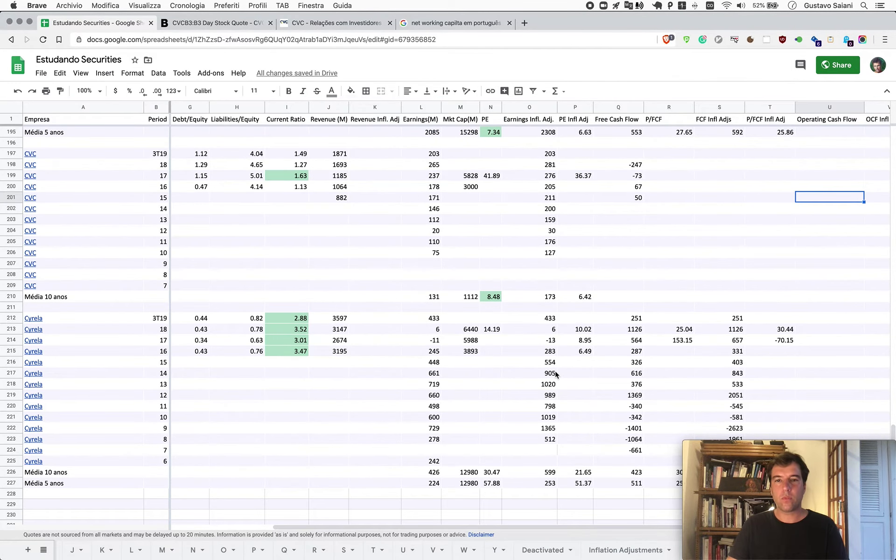
key("Left")
key("Left")
key("Left")
key("Left")
key("Up")
key("Up")
key("Up")
key("Up")
key("cmd+v")
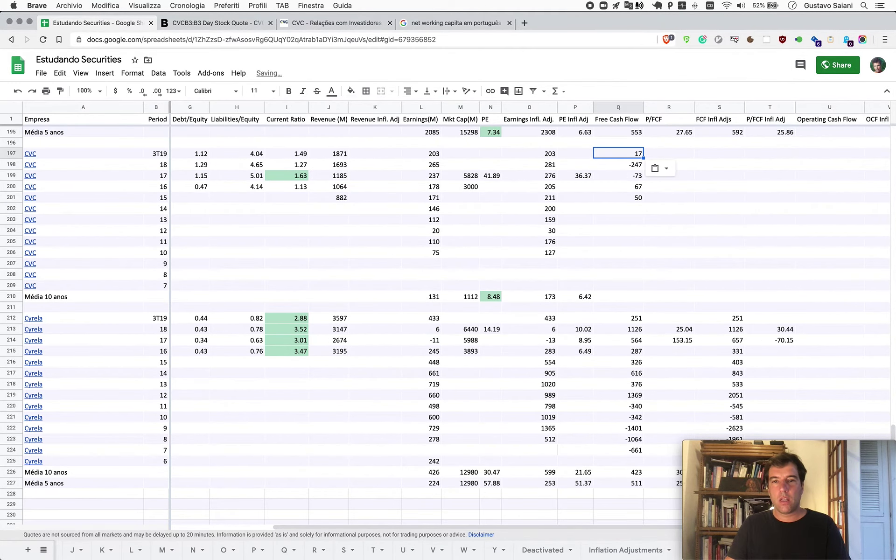
- Compare the Free Cash Flow values across the CVC rows with the inflation-adjusted earnings
key("Down")
key("Down")
key("Down")
key("Down")
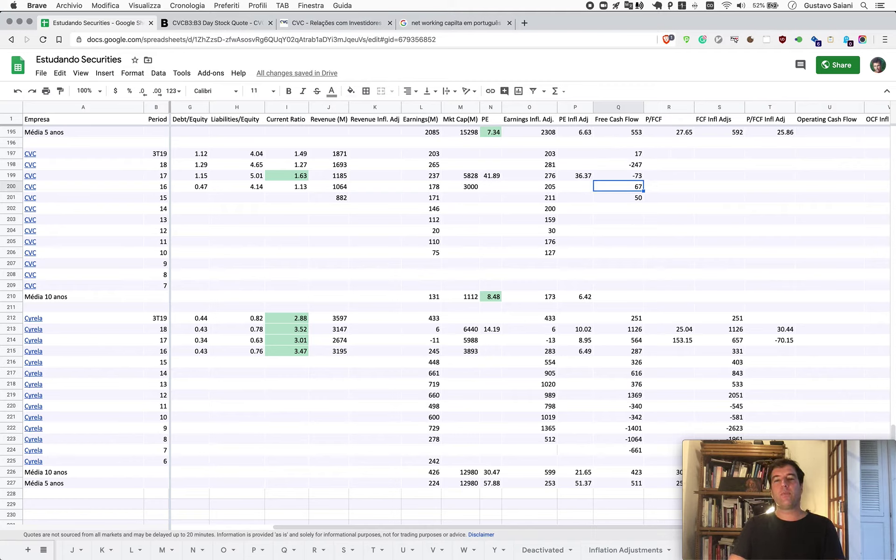
key("Up")
key("Up")
key("Up")
key("Up")
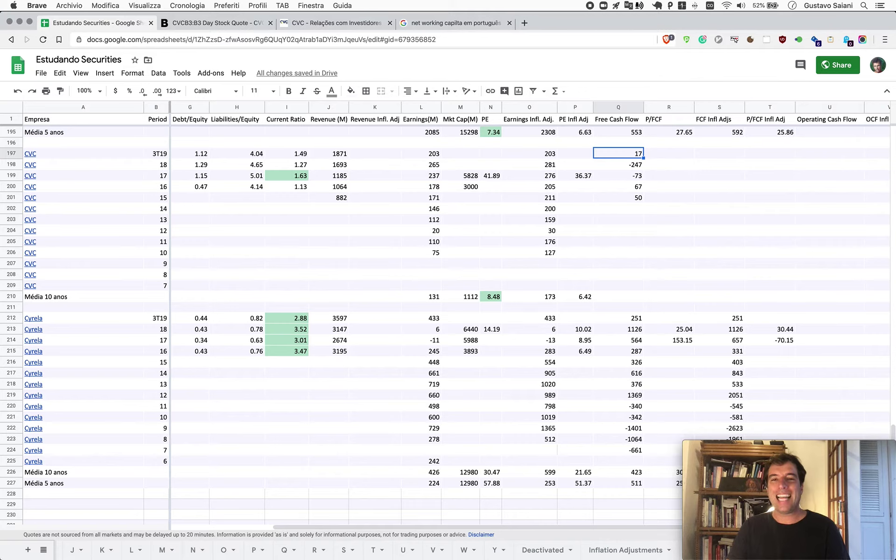
key("Down")
key("Down")
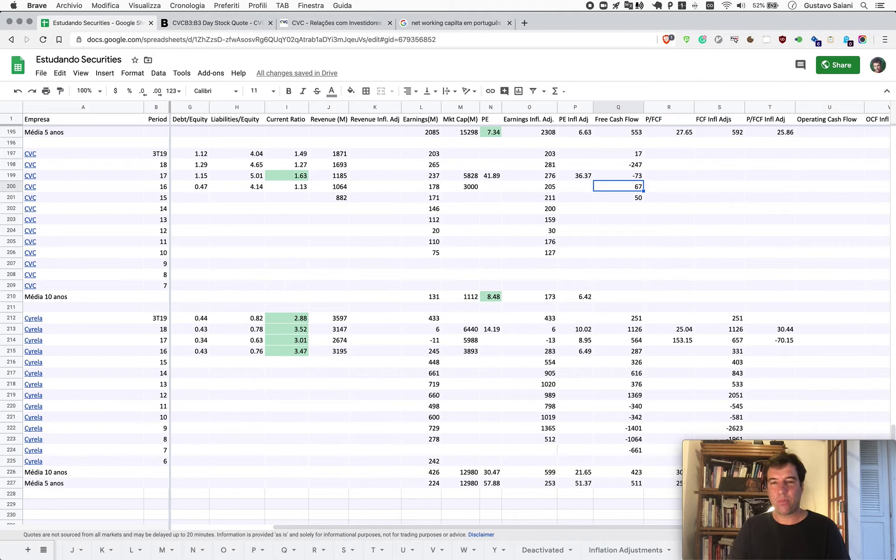
key("Left")
key("Left")
key("Up")
key("Up")
key("Down")
key("Right")
key("Right")
key("Up")
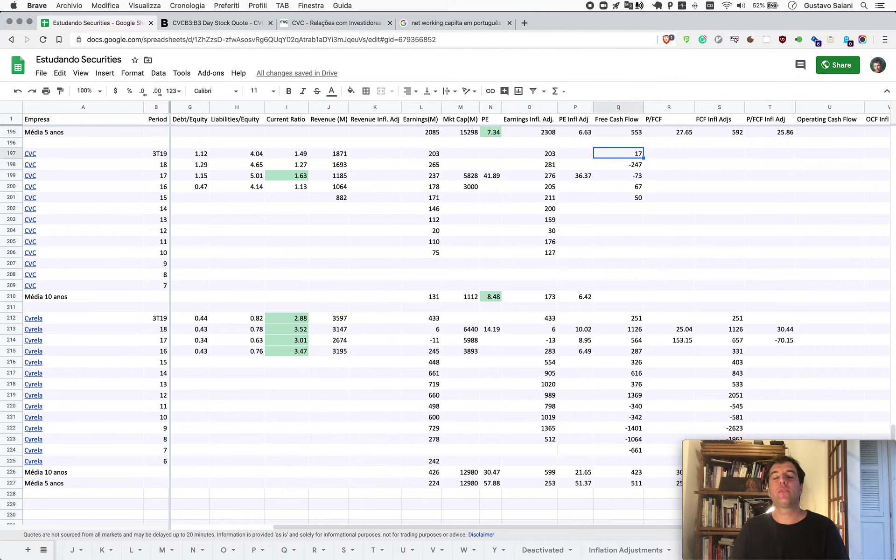
key("Down")
key("Down")
key("Down")
key("Down")
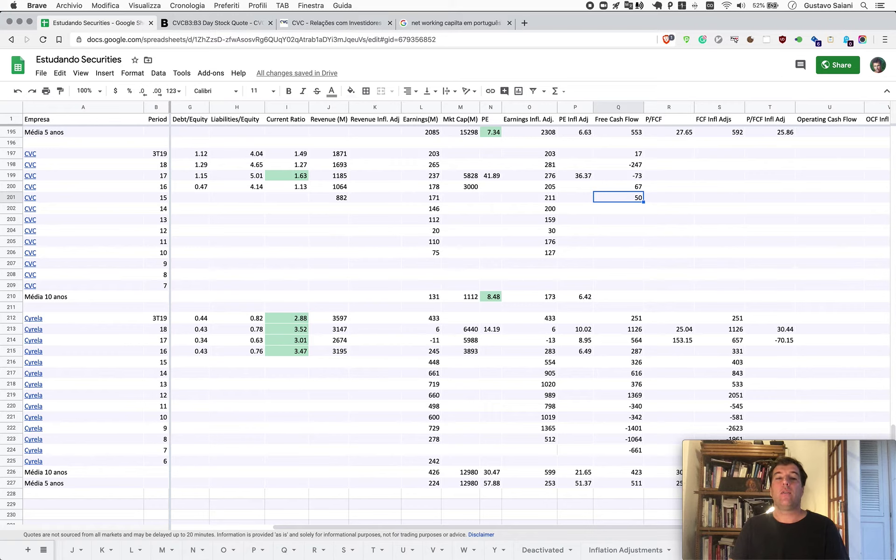
- Review the CVC 3T19 row from Revenue across to Free Cash Flow and back to the inflation-adjusted earnings
key("Left")
key("Left")
key("Left")
key("Left")
key("Left")
key("Left")
key("Left")
key("Up")
key("Up")
key("Up")
key("Up")
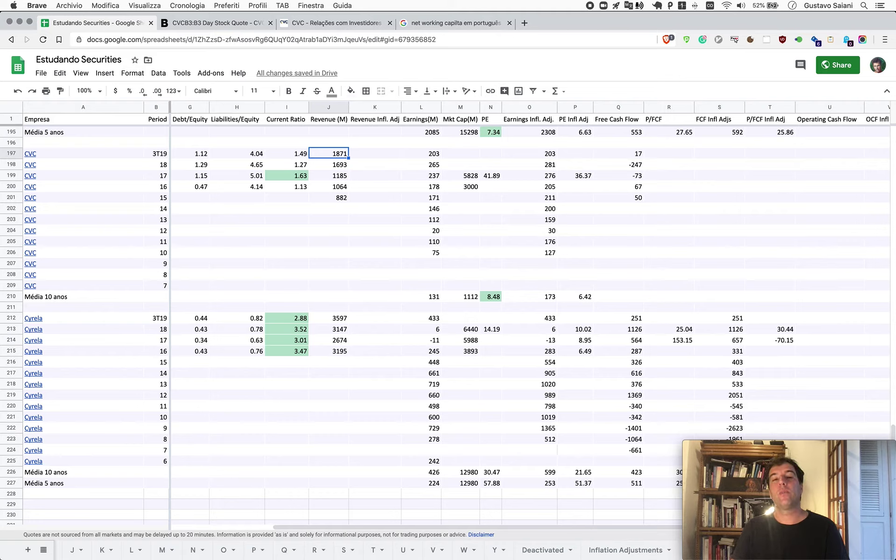
key("Right")
key("Right")
key("Right")
key("Right")
key("Right")
key("Right")
key("Right")
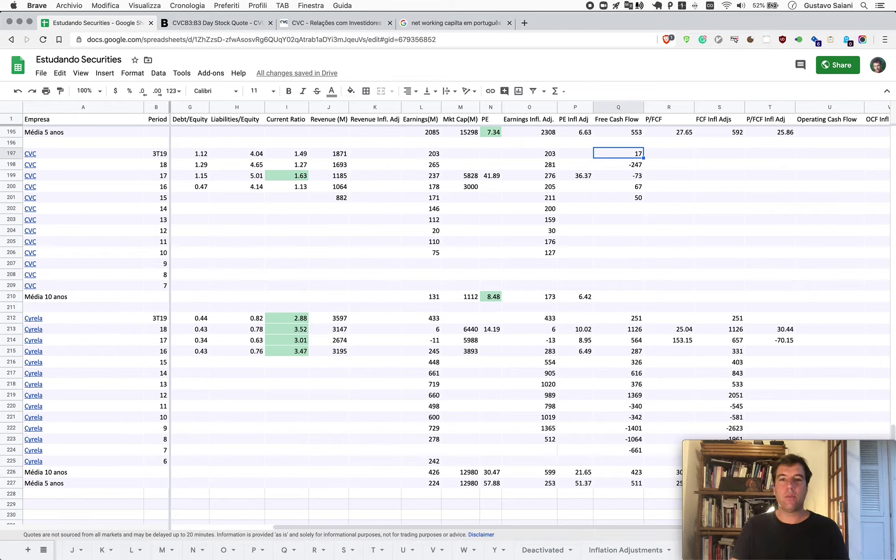
key("Left")
key("Left")
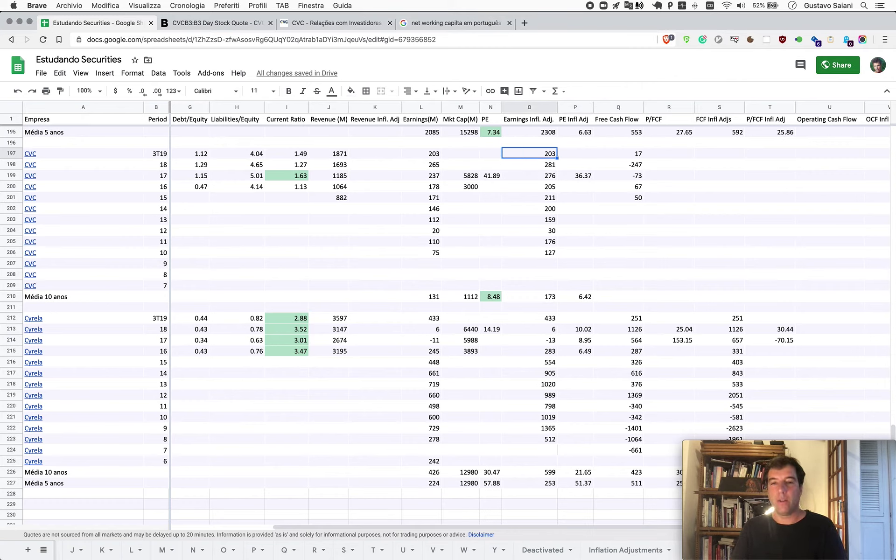
- In the CVC Média 10 anos row, change the starting cell of the Earnings(M) average formula's OFFSET reference to L197
key("Down")
key("Down")
key("Down")
key("Down")
key("Down")
key("Down")
key("Down")
key("Down")
key("Down")
key("Down")
key("Down")
key("Down")
key("Down")
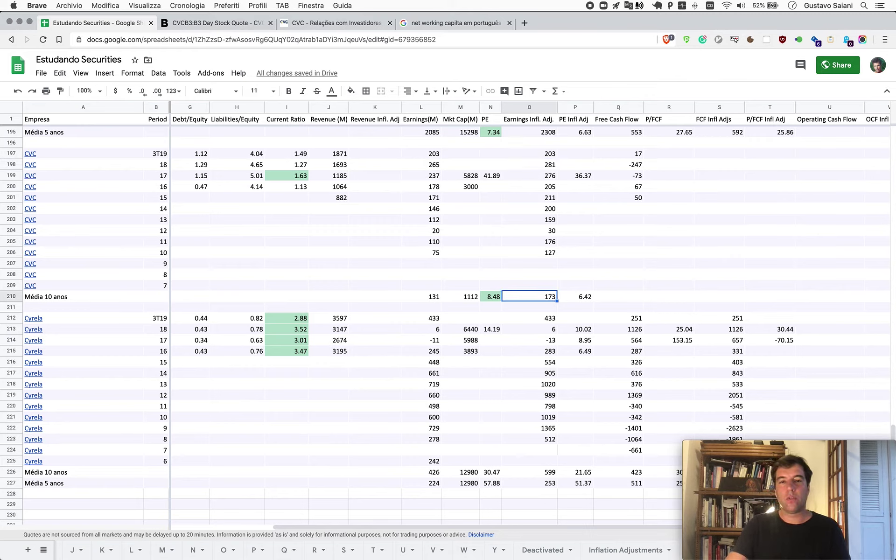
key("Left")
key("Left")
key("Left")
key("Return")
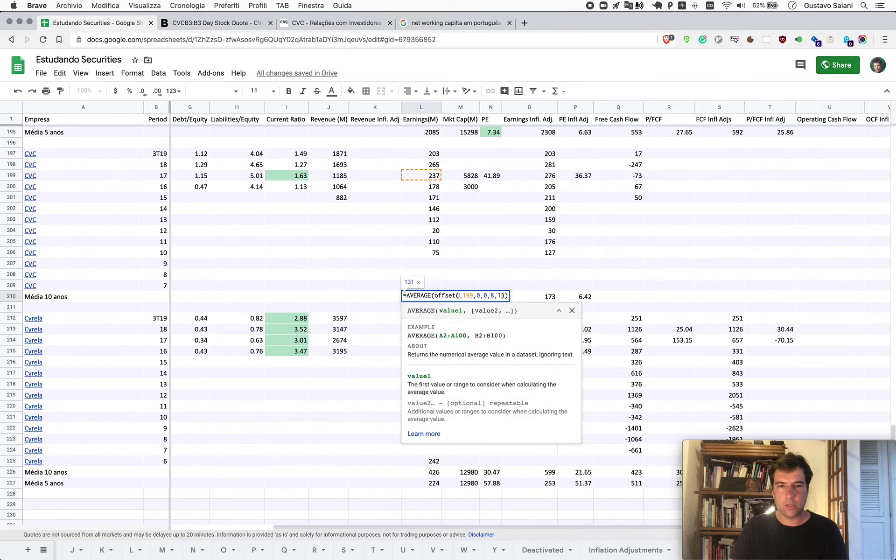
key("Left")
key("Left")
key("Left")
key("Left")
key("Left")
key("Left")
key("Left")
key("Left")
key("Left")
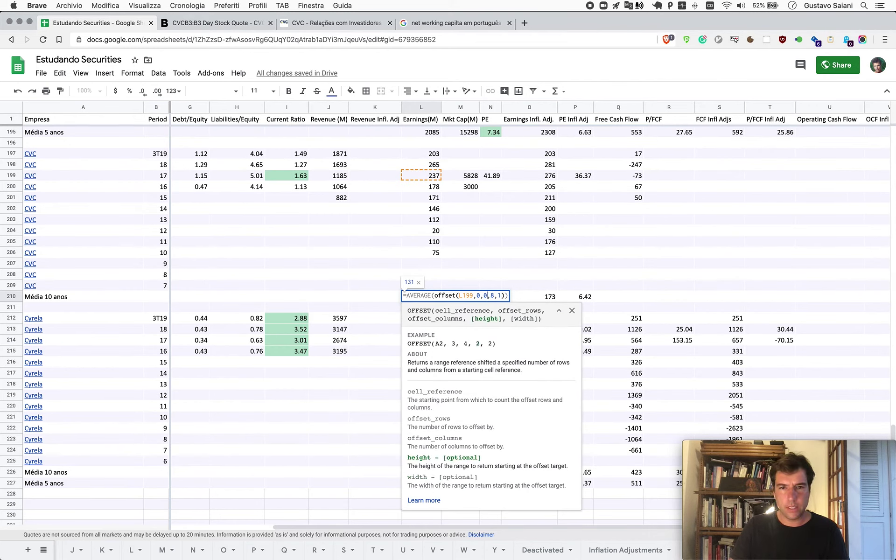
key("BackSpace")
type("7")
key("Right")
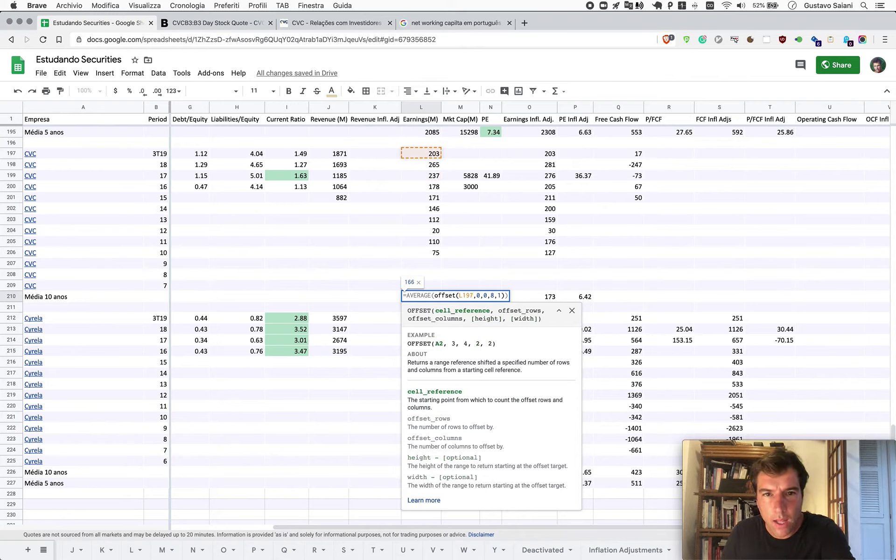
- Set the OFFSET height in the CVC Média 10 anos earnings formula to 10 rows and commit the formula
key("Right")
key("Right")
key("Right")
key("Right")
key("Right")
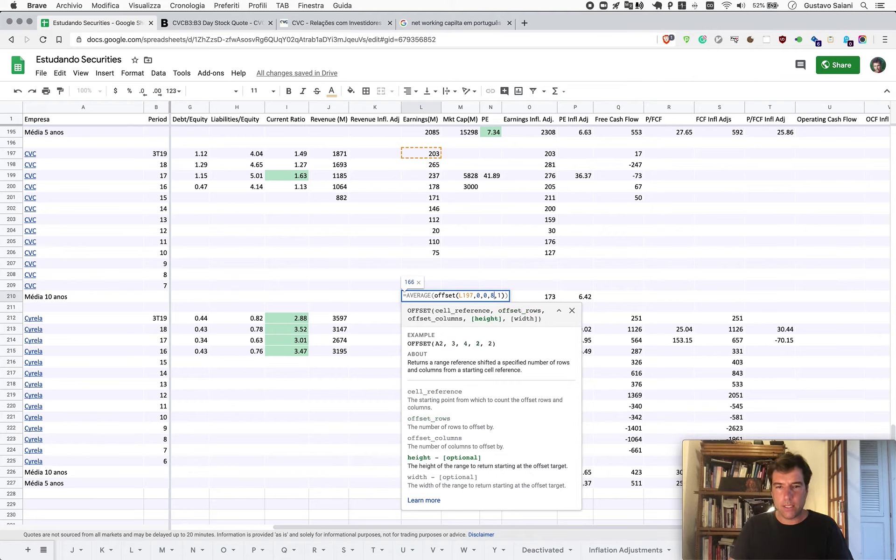
key("BackSpace")
type("10")
key("Delete")
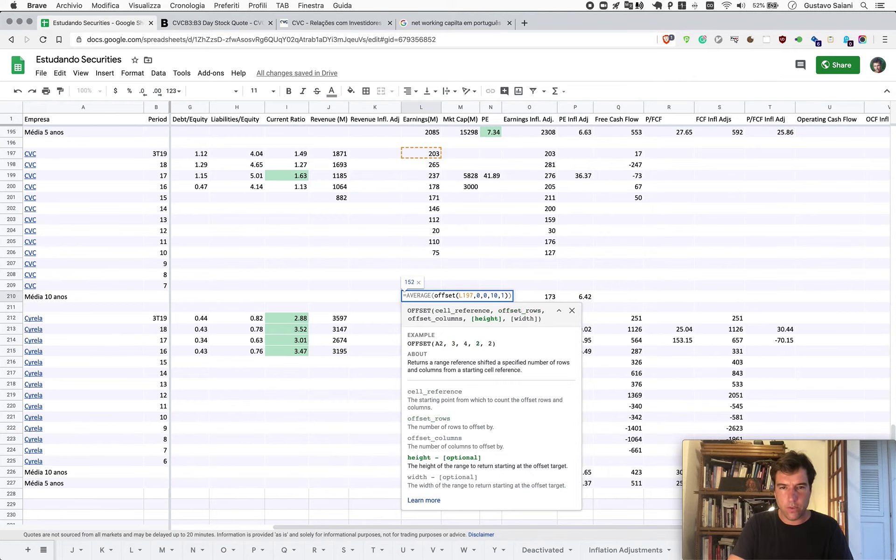
key("Return")
- Copy the CVC Média 10 anos earnings average formula into the Earnings Infl. Adj. column of the same row
key("Up")
key("ctrl+c")
key("Right")
key("Right")
key("Right")
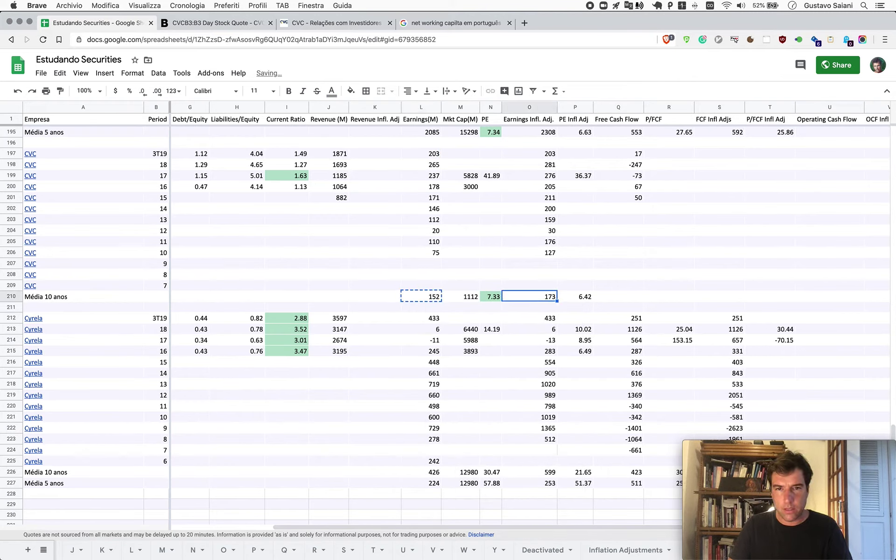
key("super+v")
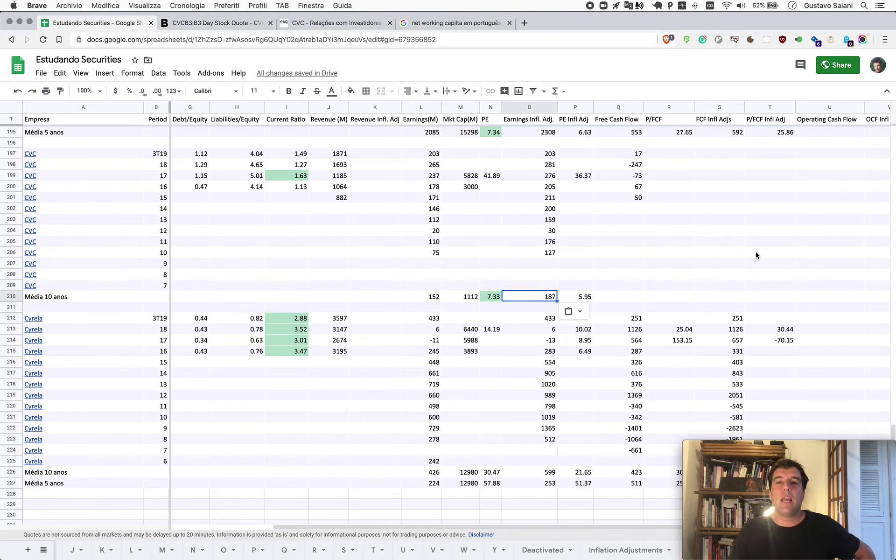
scroll(756, 255, "right", 1)
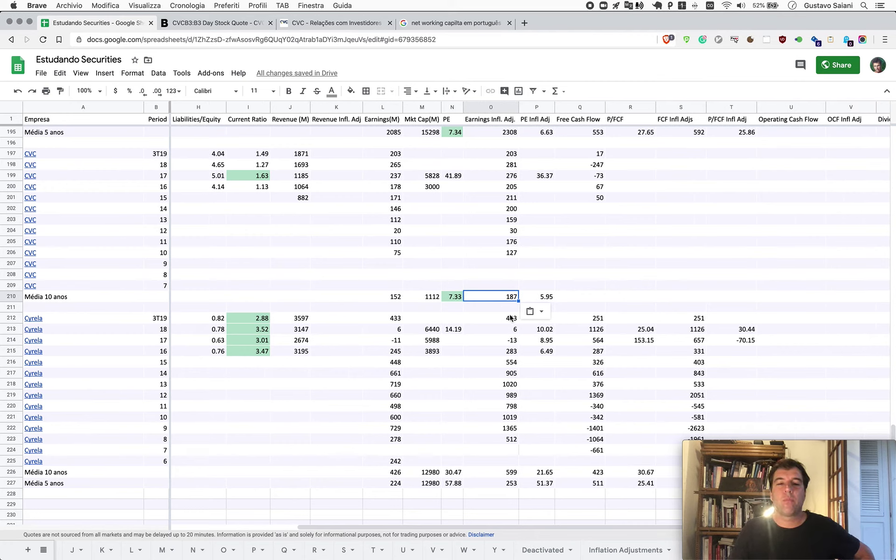